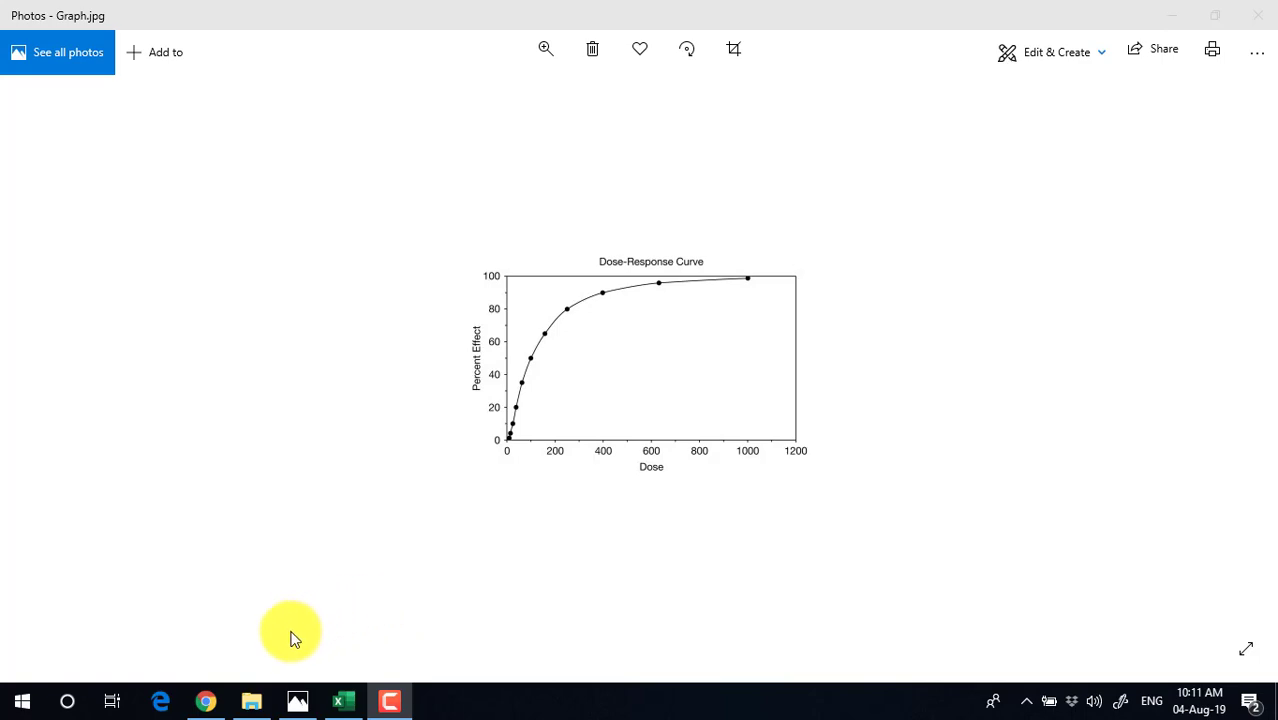
# Bring the browser showing the Engauge Digitizer project homepage to the front
pyautogui.click(207, 704)
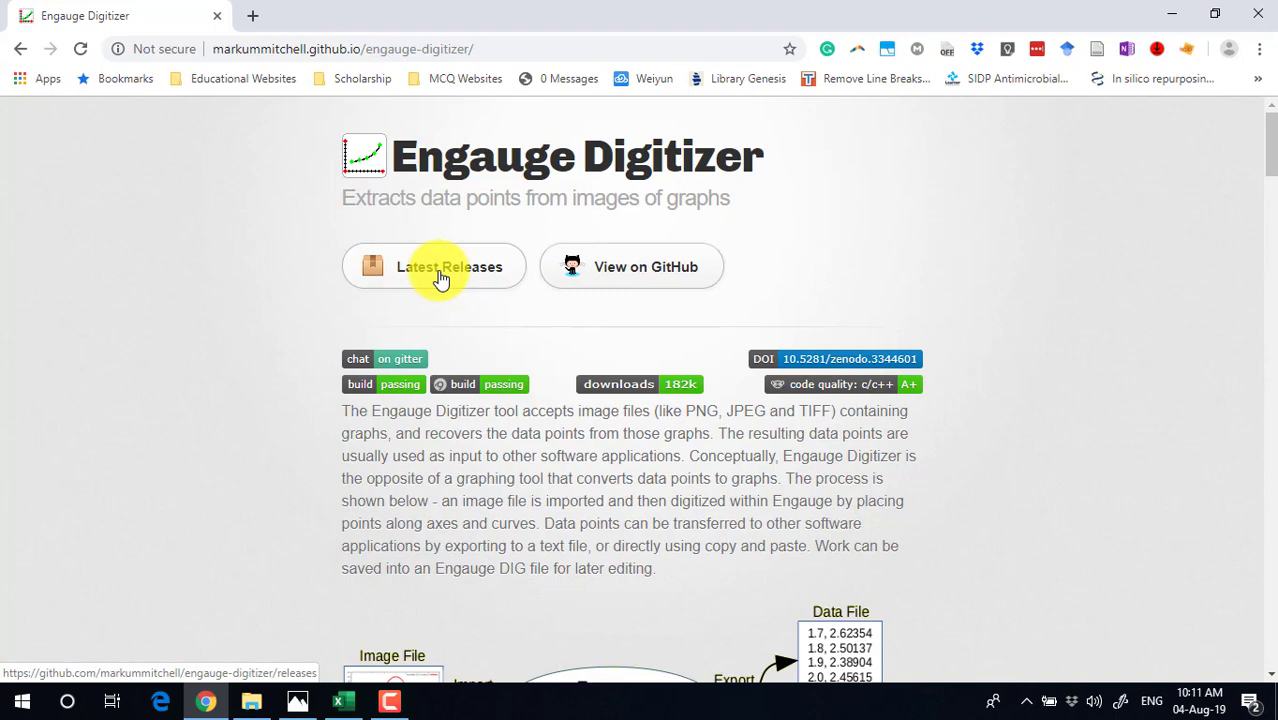
# Open the Version 11.3 releases assets and start the Windows 10 64-bit installer download, then cancel it
pyautogui.click(441, 279)
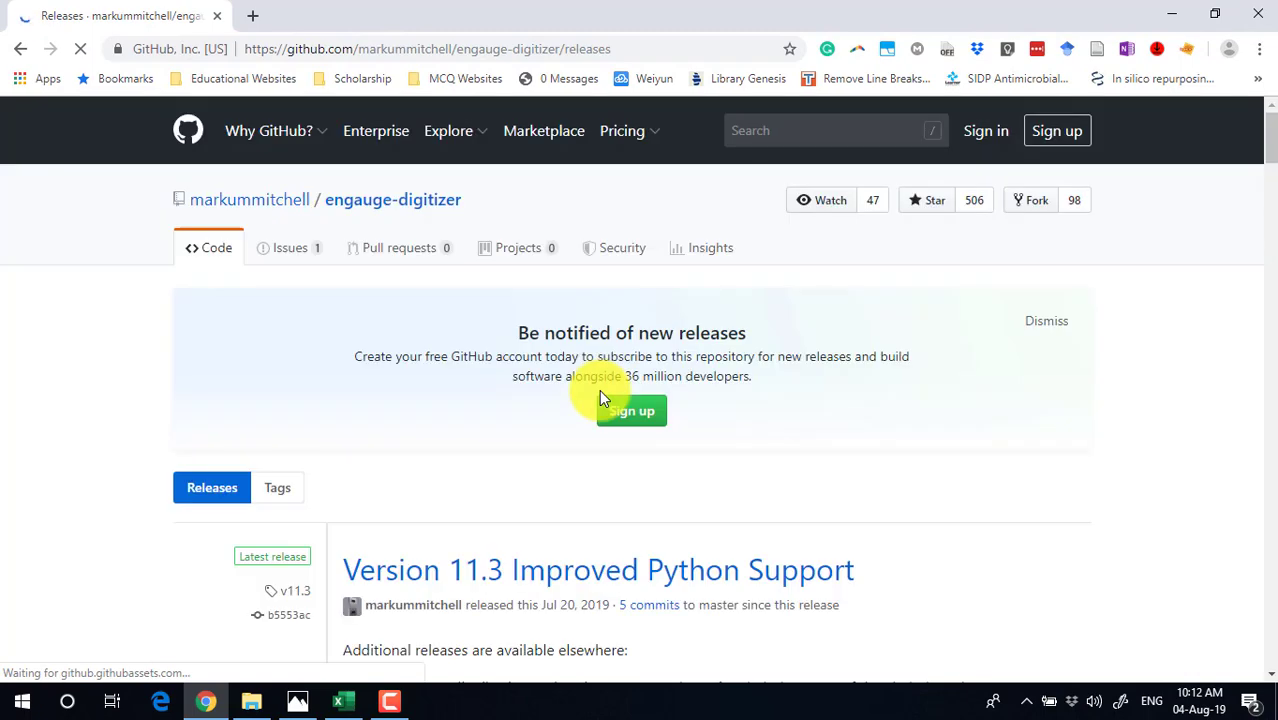
pyautogui.scroll(-3, 600, 400)
pyautogui.scroll(-5, 600, 405)
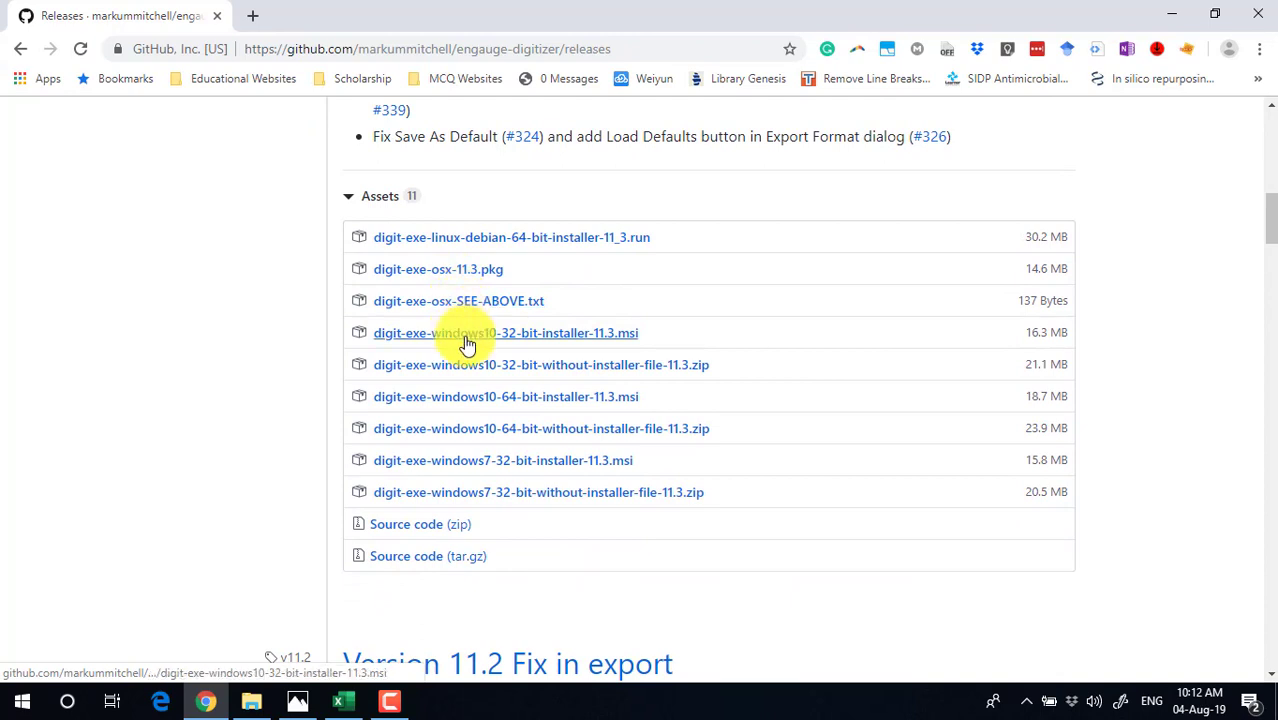
pyautogui.click(476, 398)
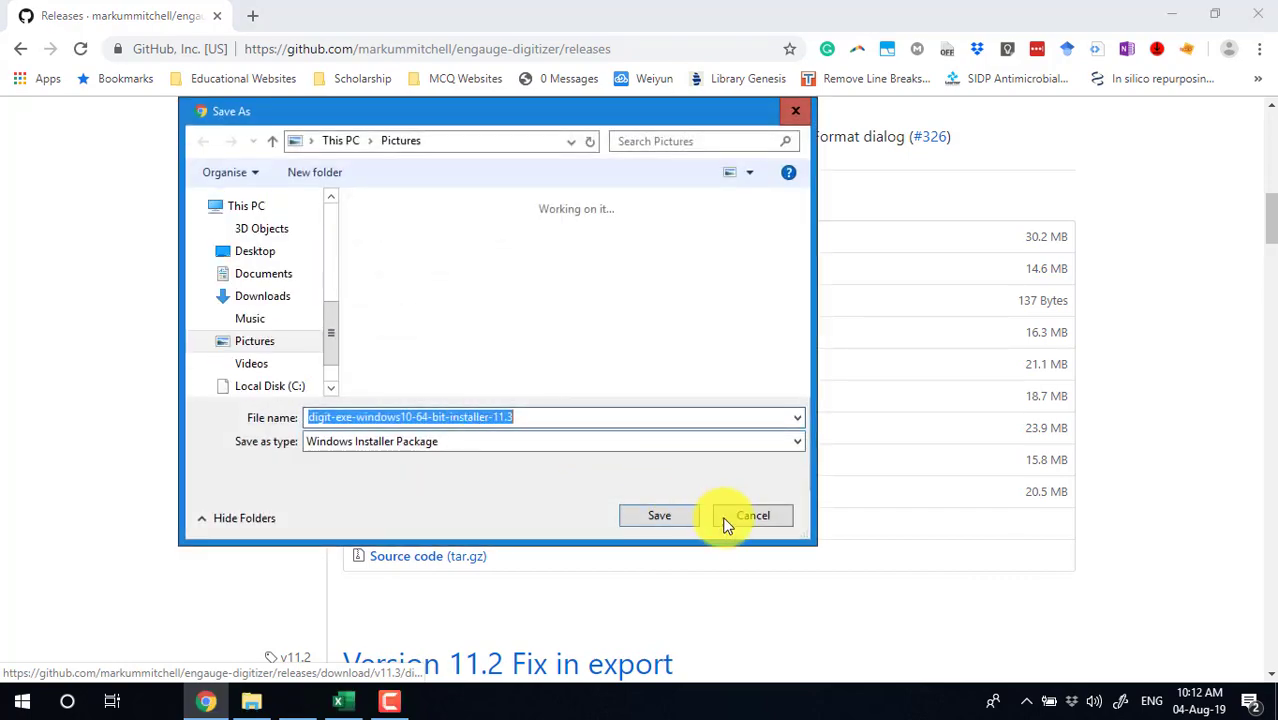
pyautogui.click(748, 520)
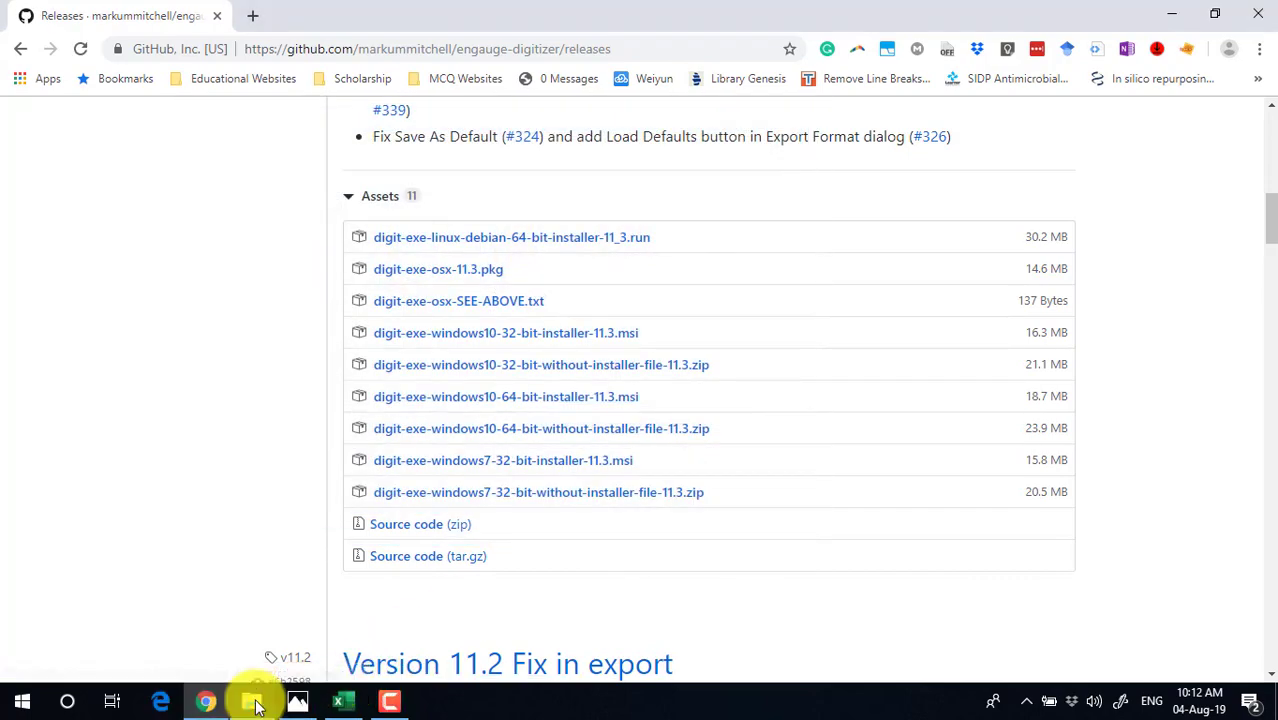
# Install Engauge Digitizer 11.3 from the downloaded 64-bit installer using the default install folder
pyautogui.click(251, 701)
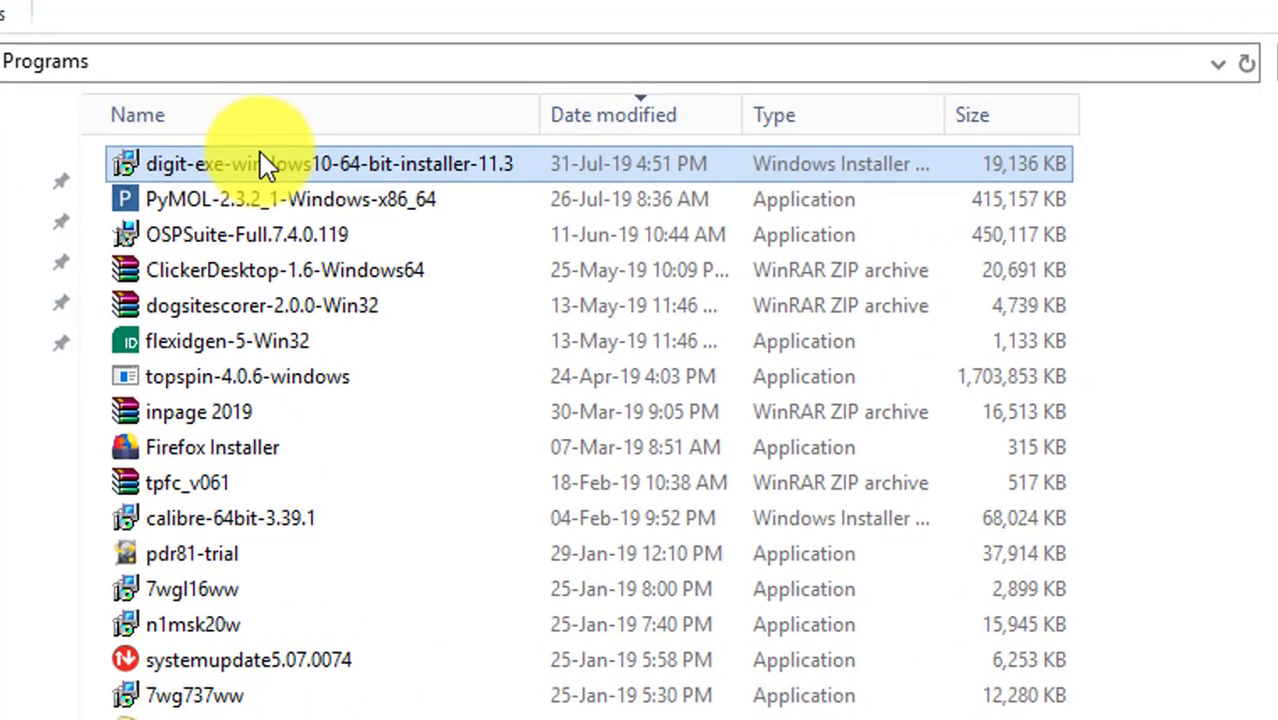
pyautogui.doubleClick(260, 155)
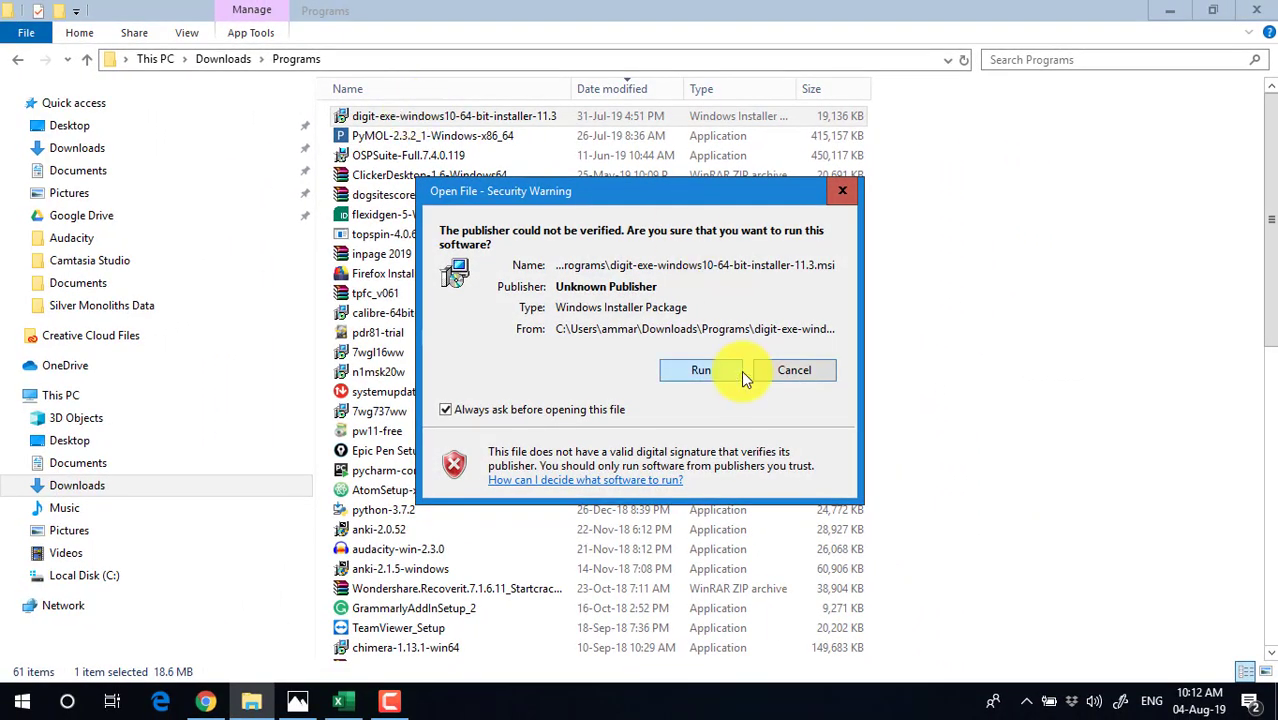
pyautogui.click(733, 371)
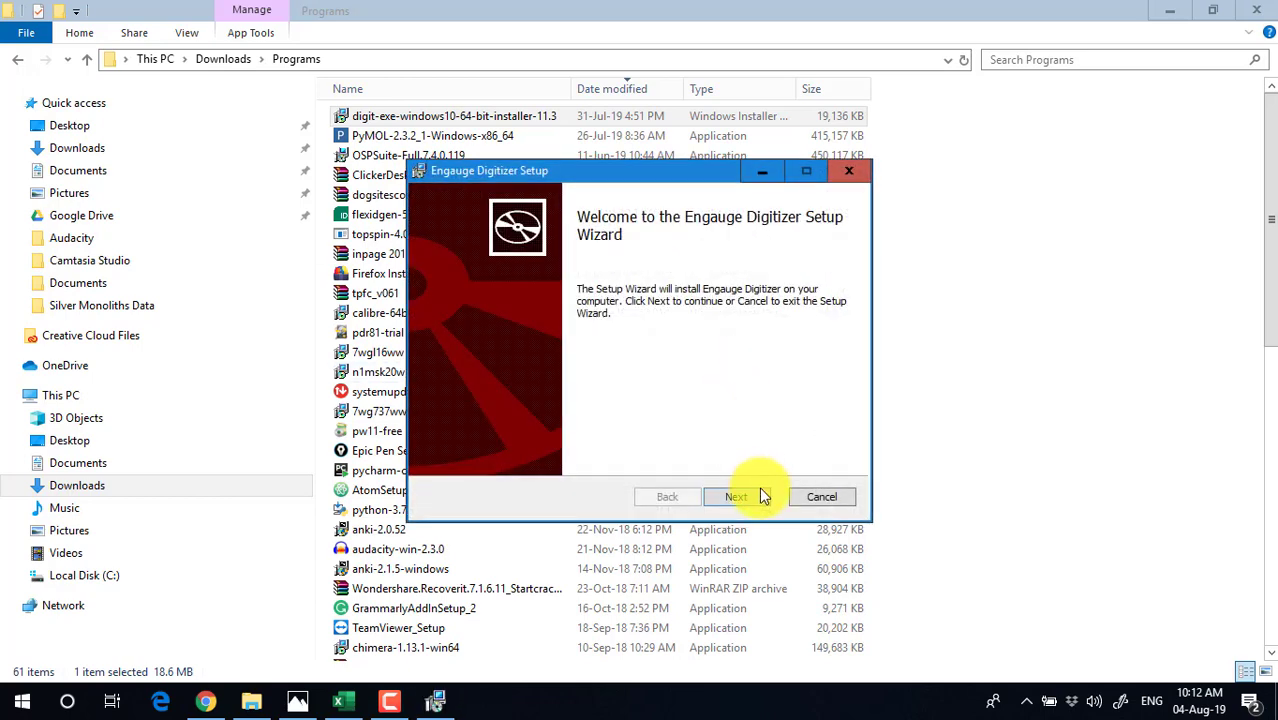
pyautogui.click(762, 496)
pyautogui.click(760, 497)
pyautogui.click(760, 497)
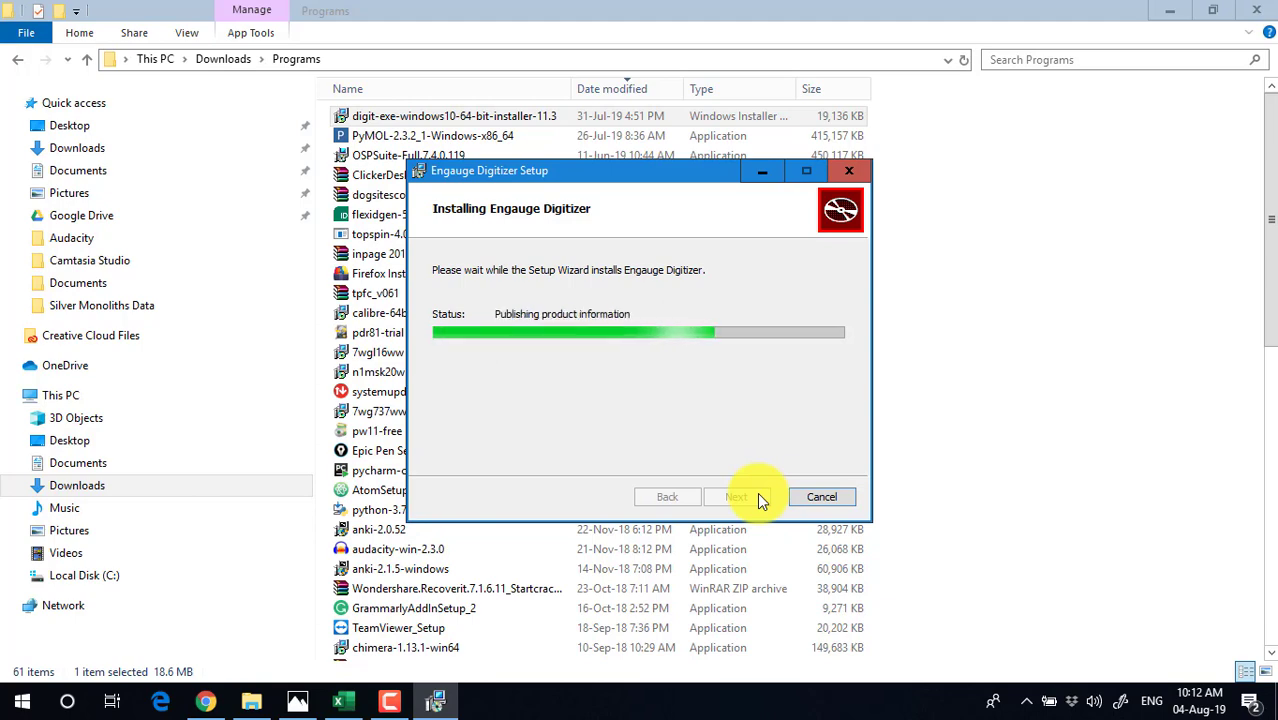
pyautogui.click(757, 497)
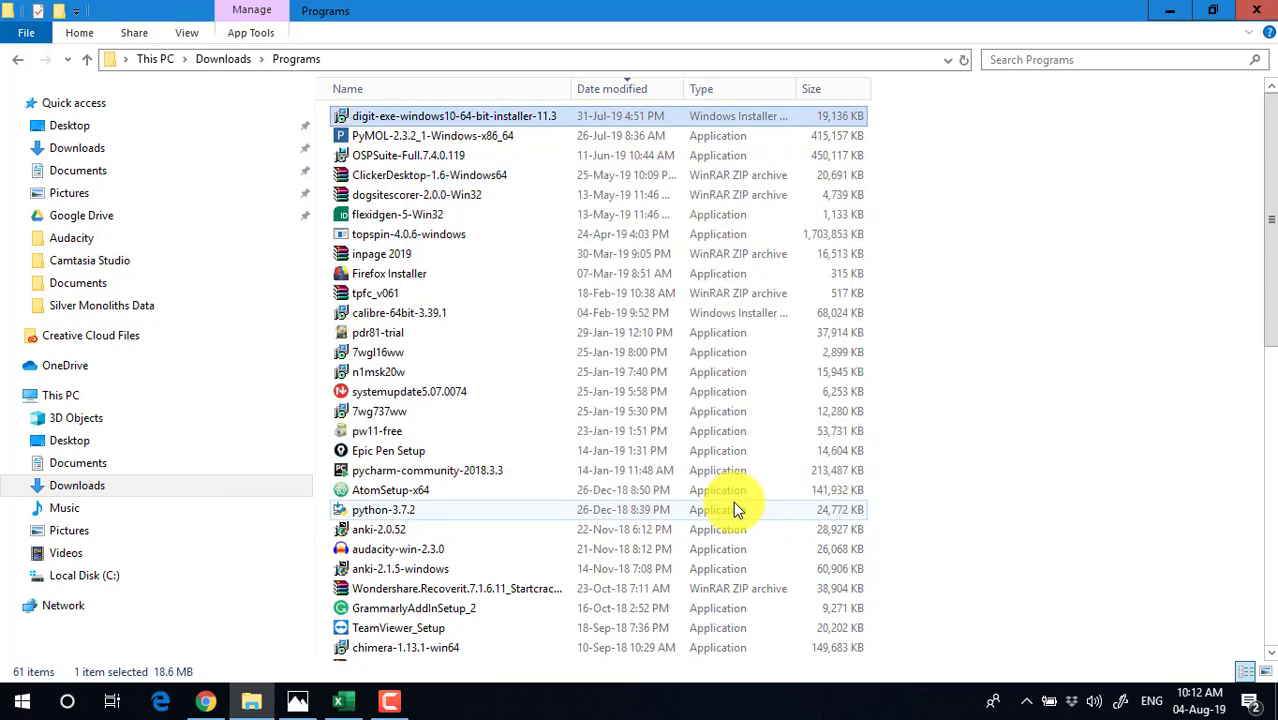
pyautogui.click(1188, 10)
pyautogui.click(1167, 10)
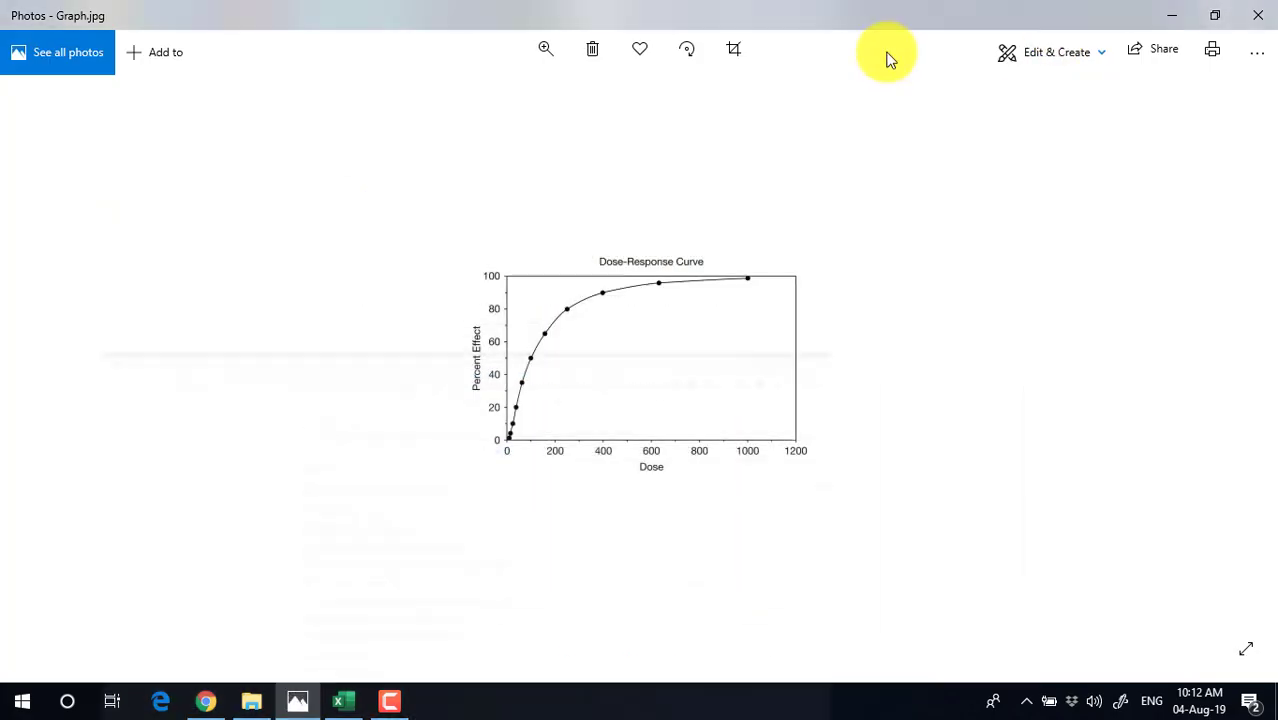
# Minimize the open windows and launch Engauge Digitizer from its desktop shortcut
pyautogui.click(1164, 14)
pyautogui.click(600, 72)
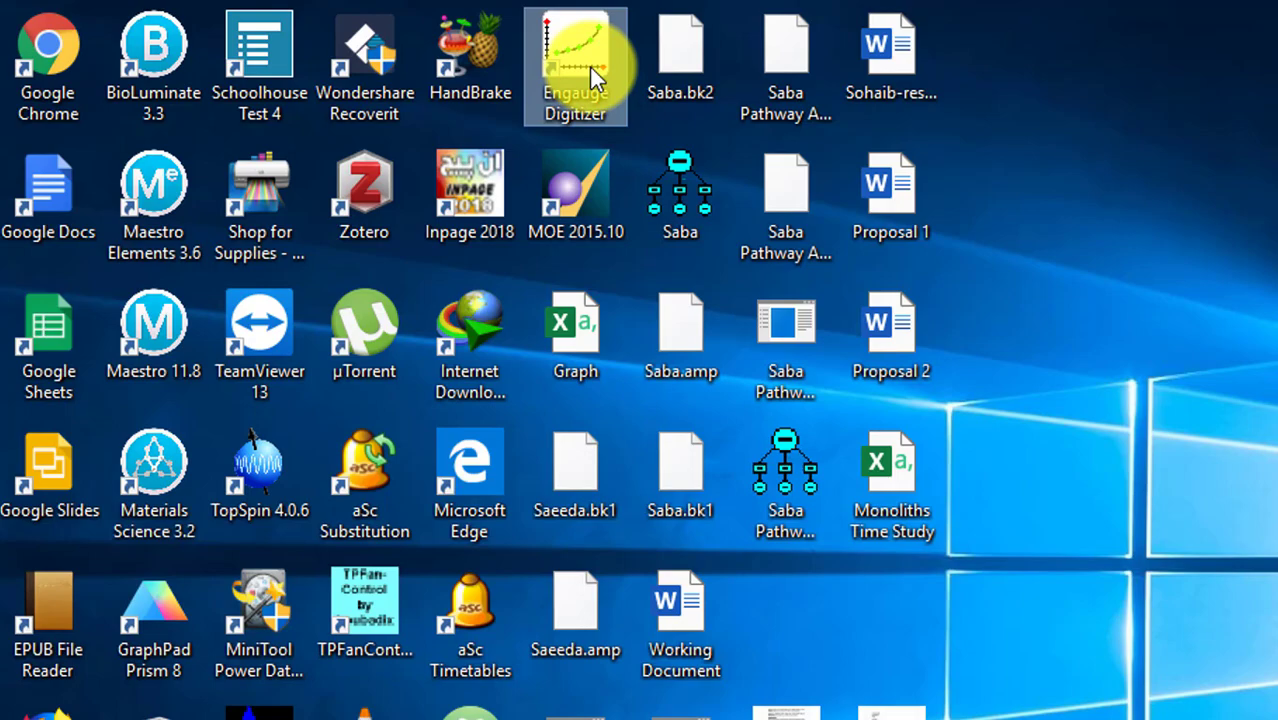
pyautogui.doubleClick(590, 67)
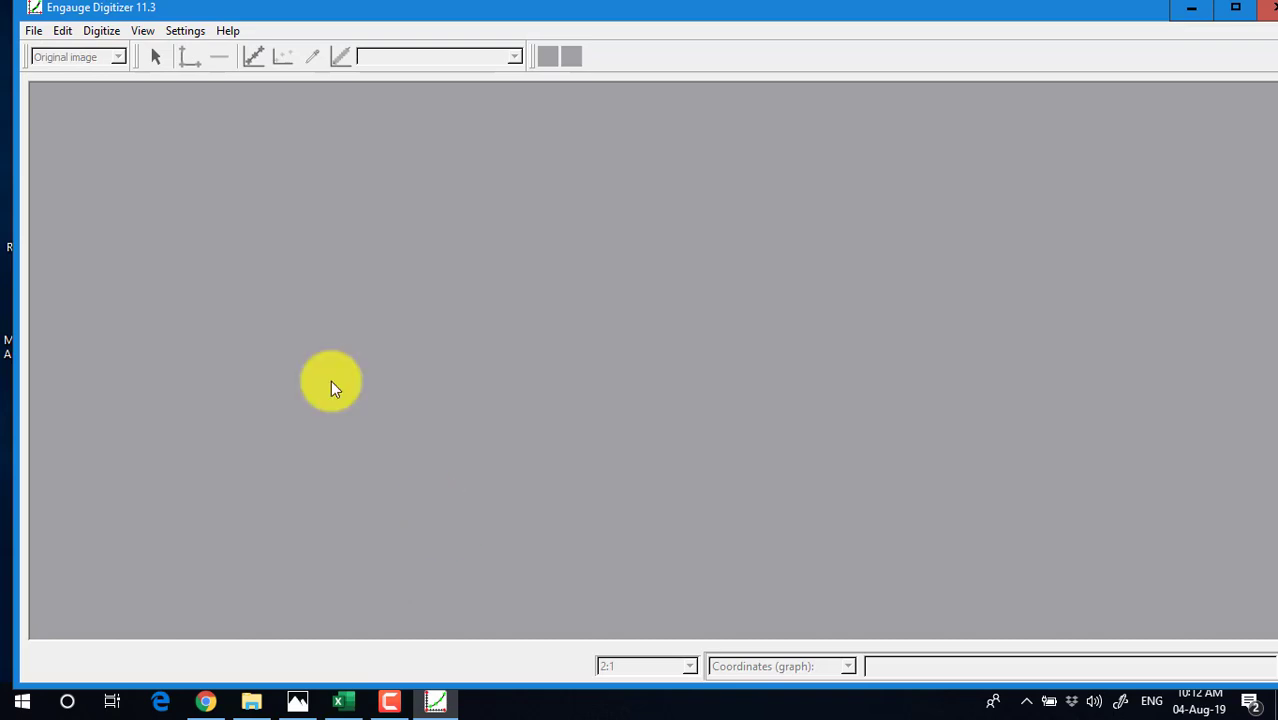
pyautogui.click(36, 31)
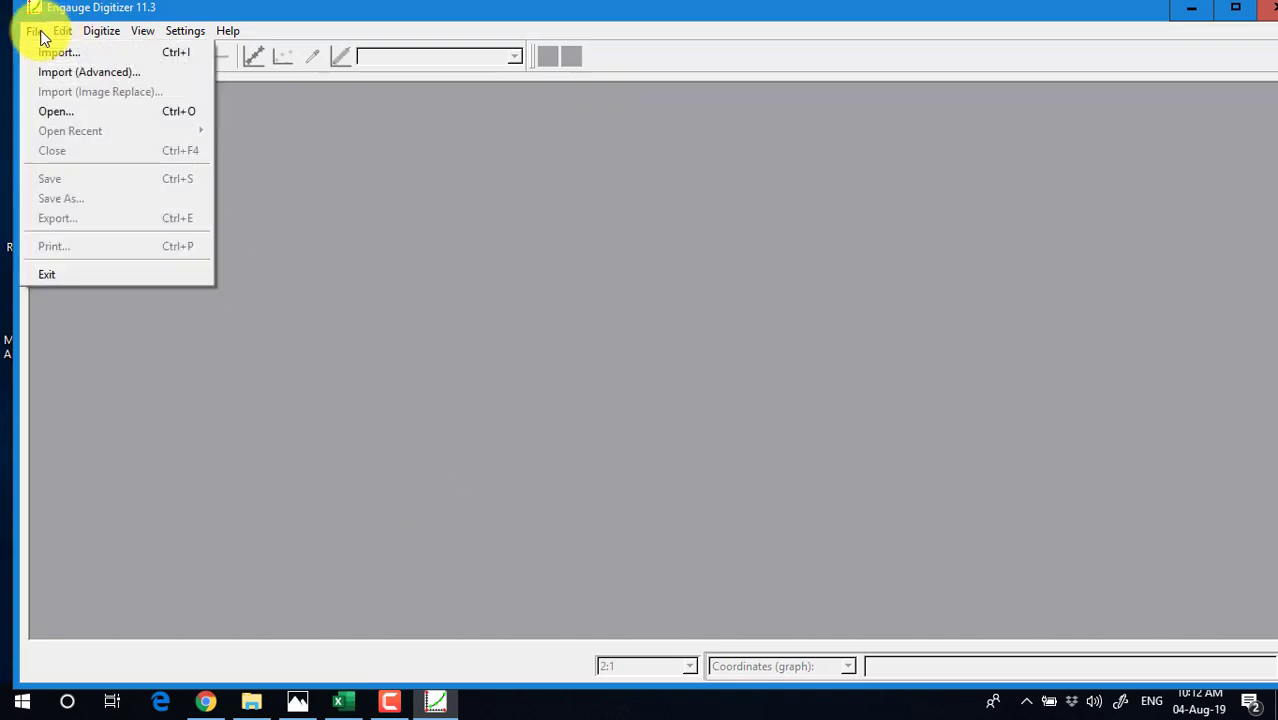
# Import the Graph image from the Pictures folder via File > Import (Advanced)
pyautogui.click(55, 79)
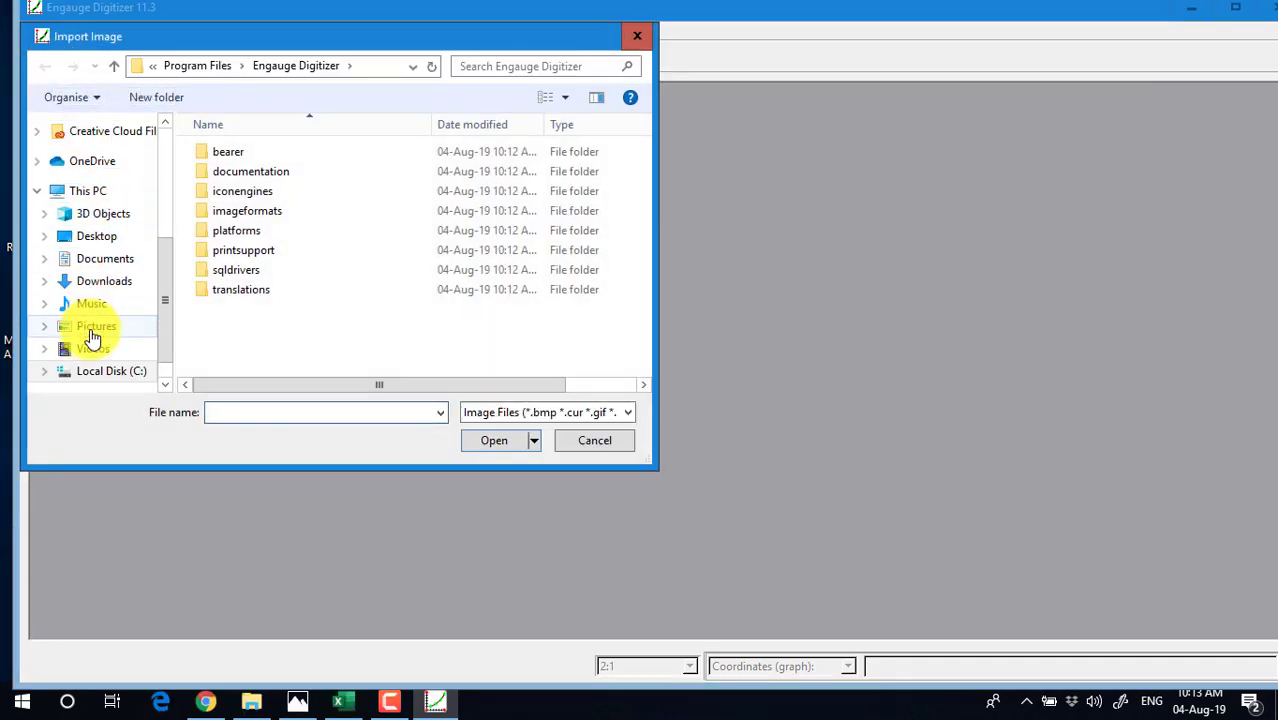
pyautogui.click(90, 332)
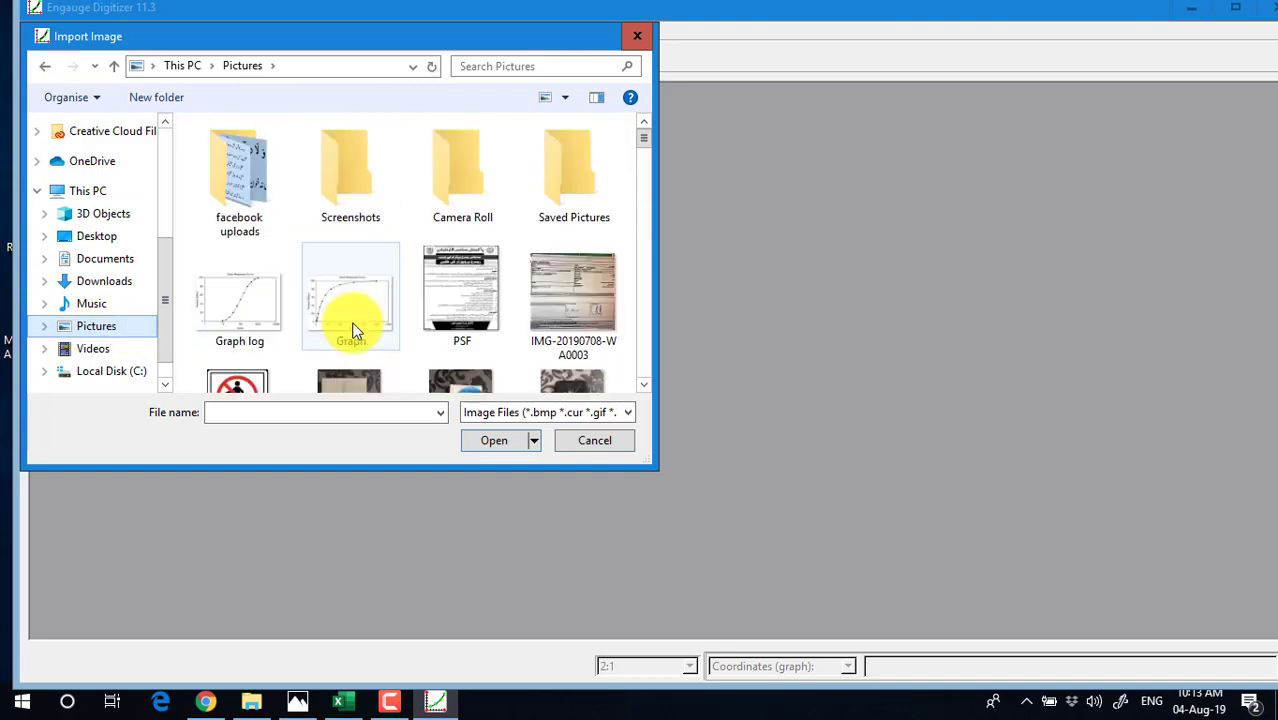
pyautogui.scroll(-1, 357, 328)
pyautogui.doubleClick(344, 187)
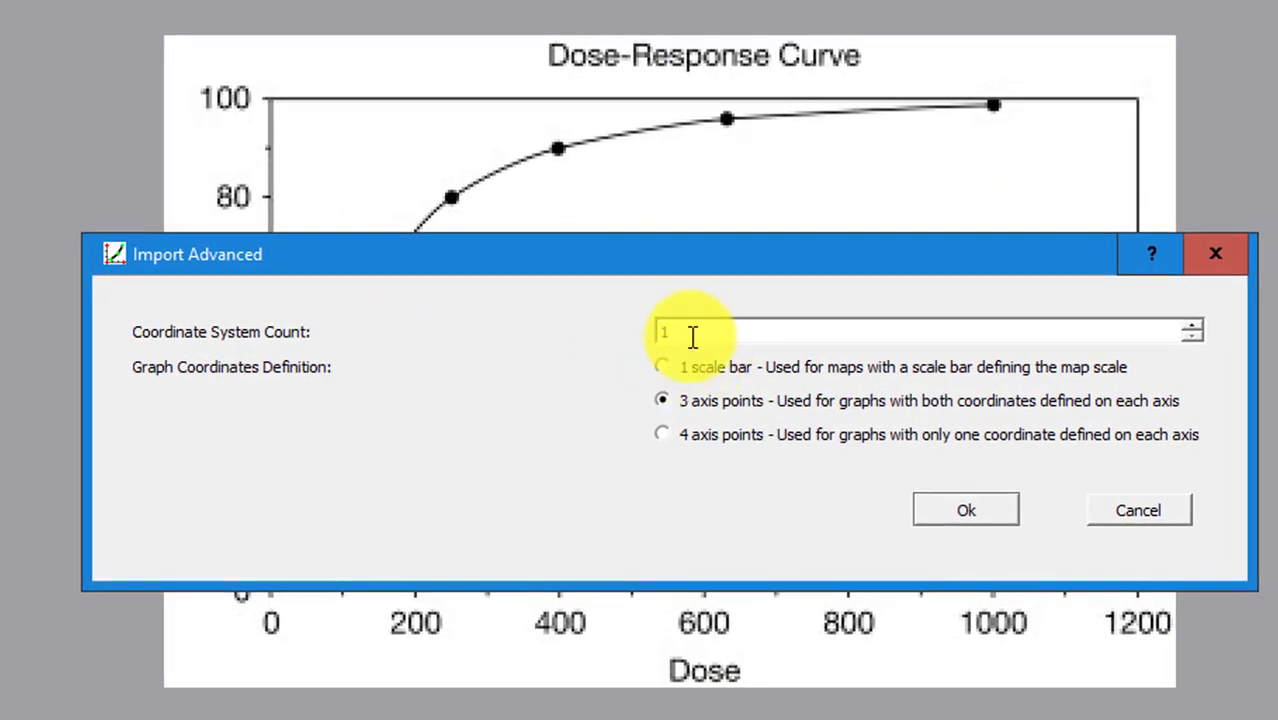
# Accept the import with a Coordinate System Count of 1 and 3 axis points
pyautogui.click(697, 332)
pyautogui.moveTo(697, 332); pyautogui.dragTo(636, 322)
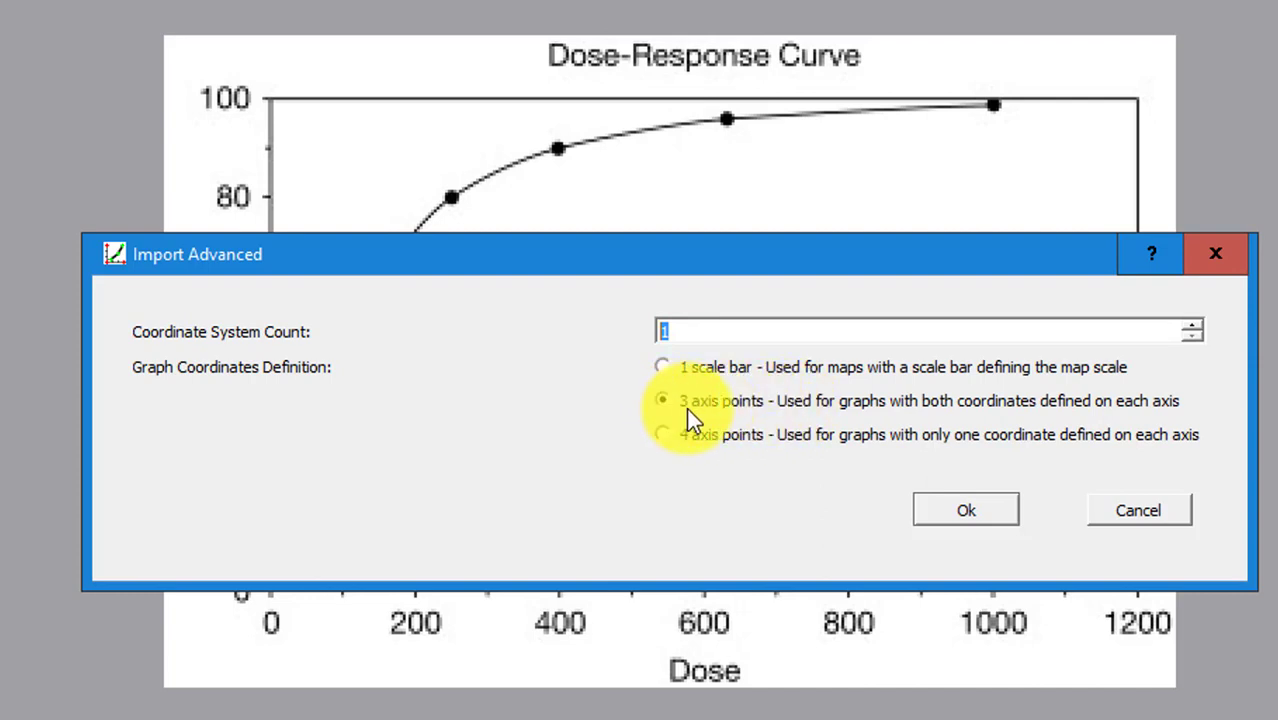
pyautogui.click(924, 505)
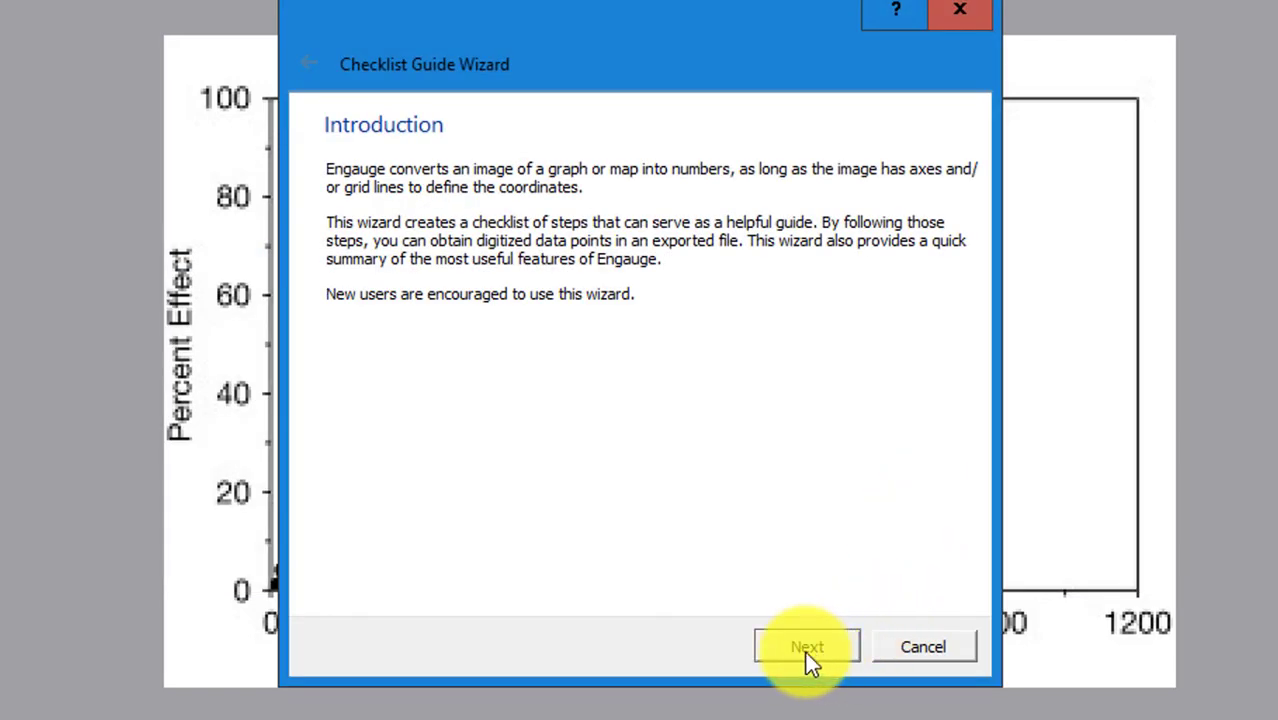
# Finish the Checklist Guide Wizard keeping a single curve named Curve1
pyautogui.click(805, 647)
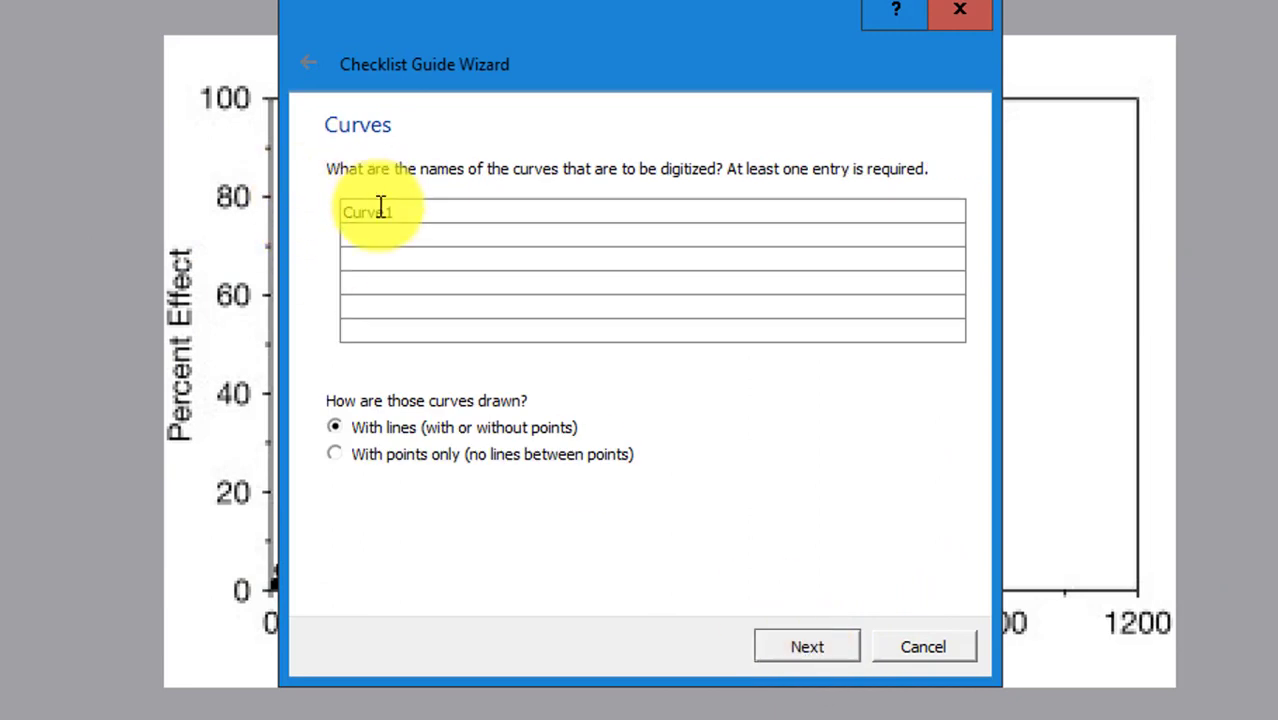
pyautogui.moveTo(402, 210); pyautogui.dragTo(205, 208)
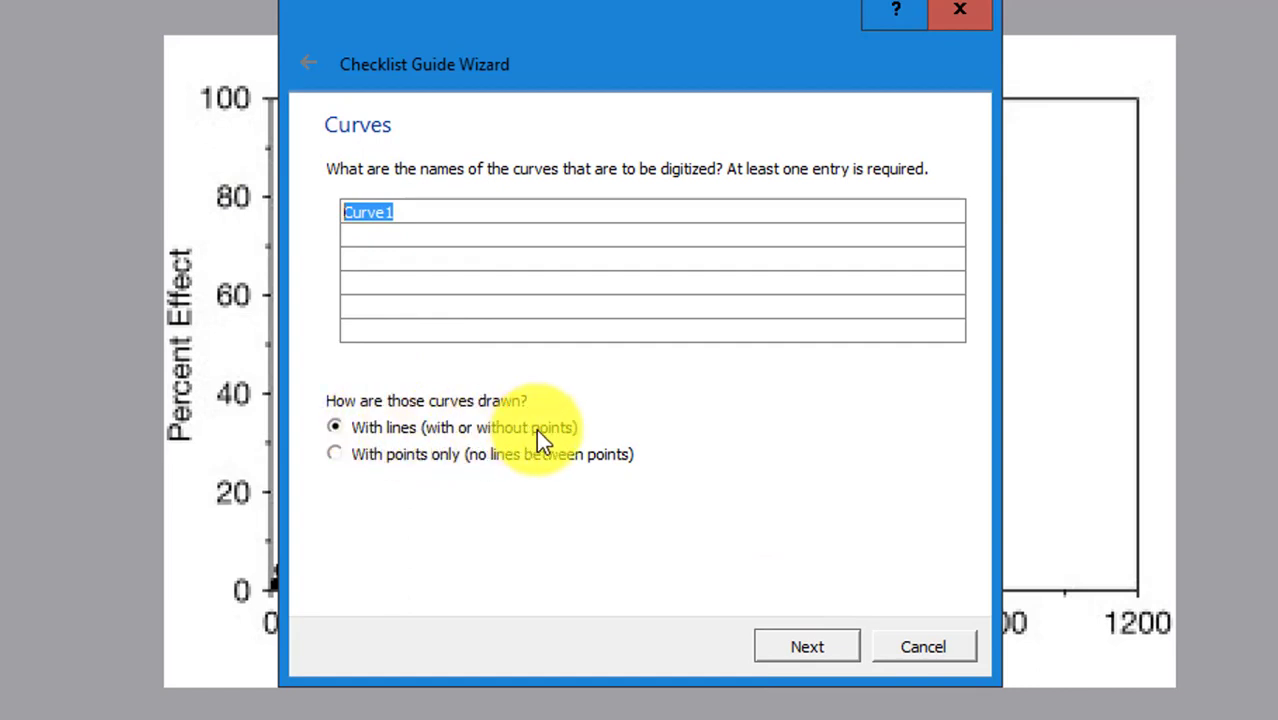
pyautogui.click(797, 645)
pyautogui.click(797, 645)
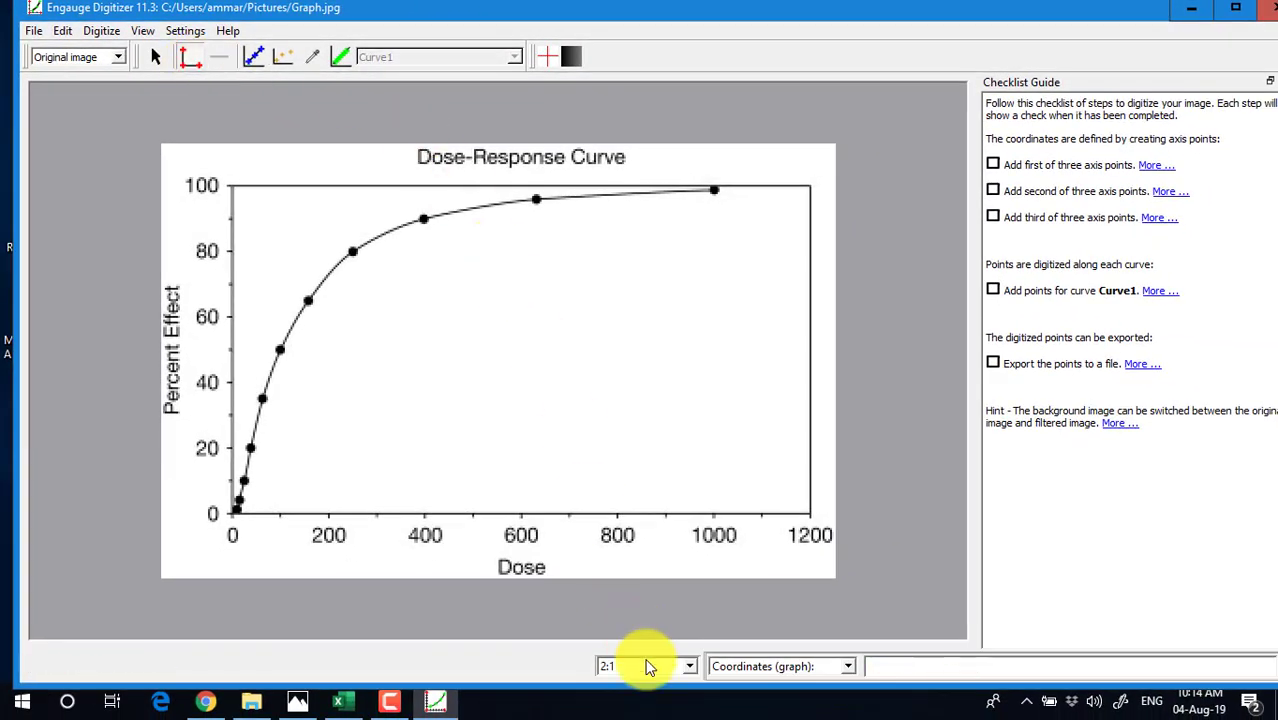
# Set the graph view zoom to 2:1
pyautogui.click(690, 668)
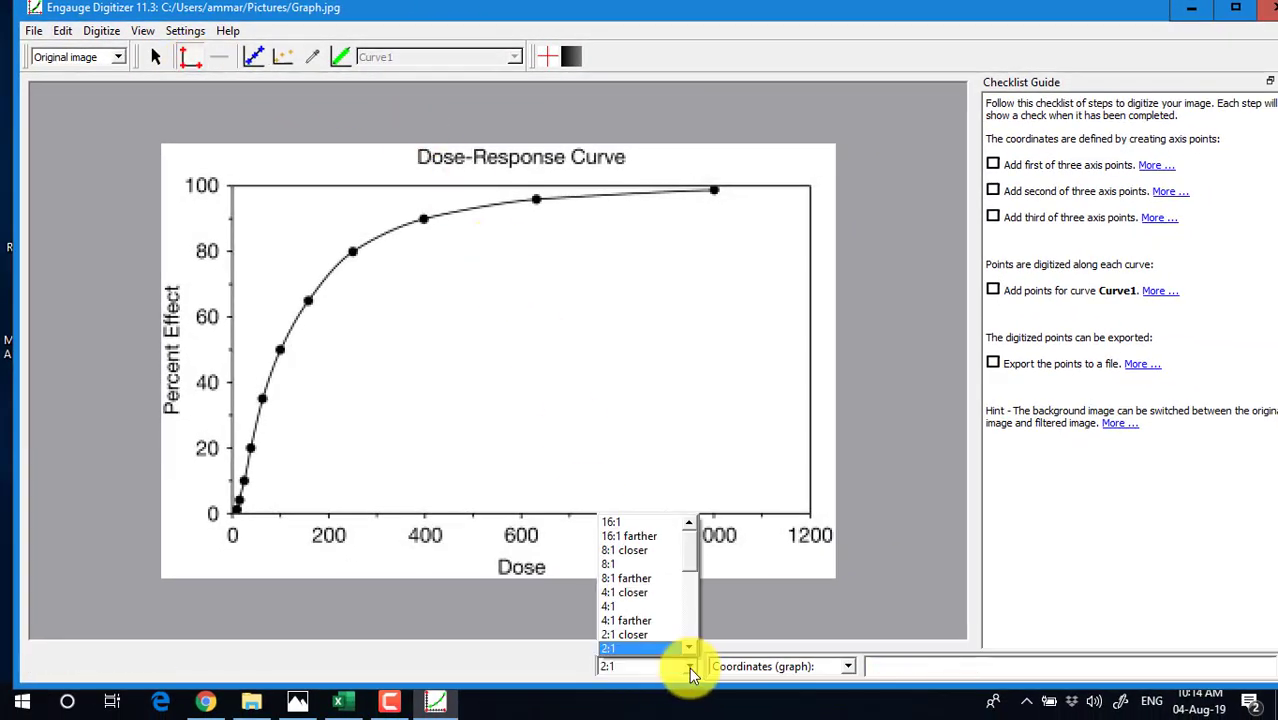
pyautogui.click(689, 648)
pyautogui.click(689, 648)
pyautogui.click(689, 648)
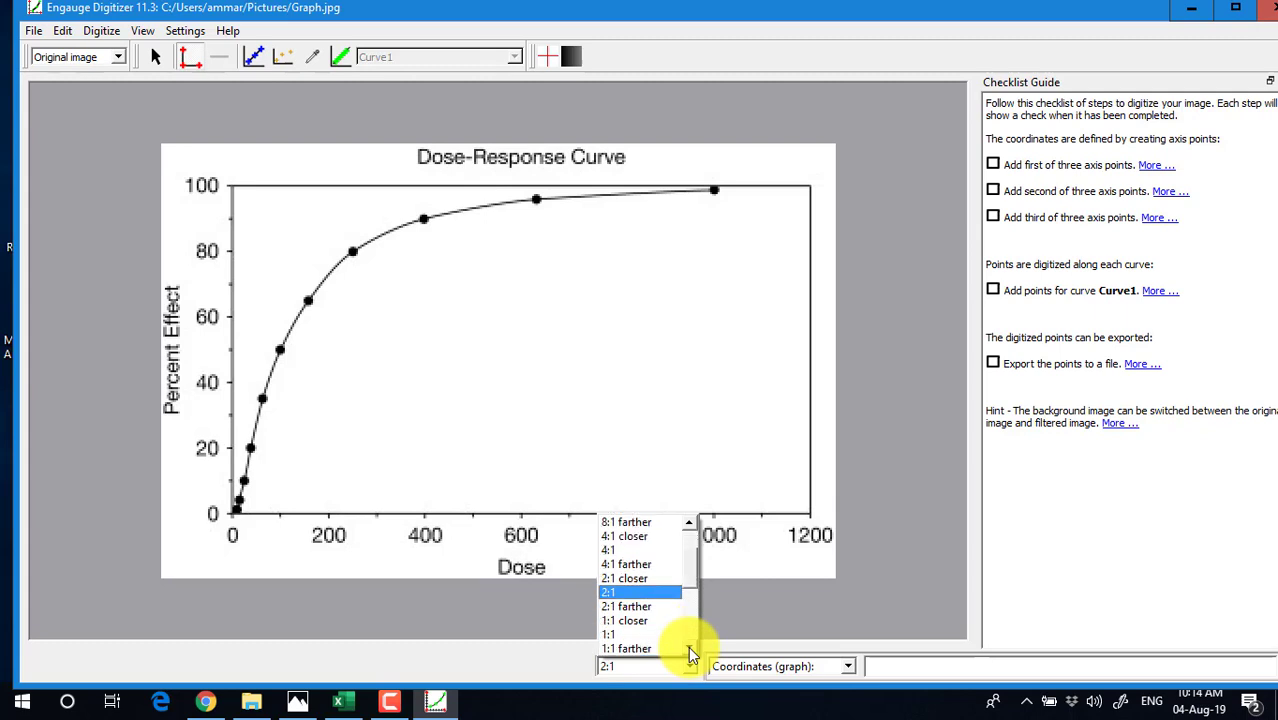
pyautogui.click(636, 592)
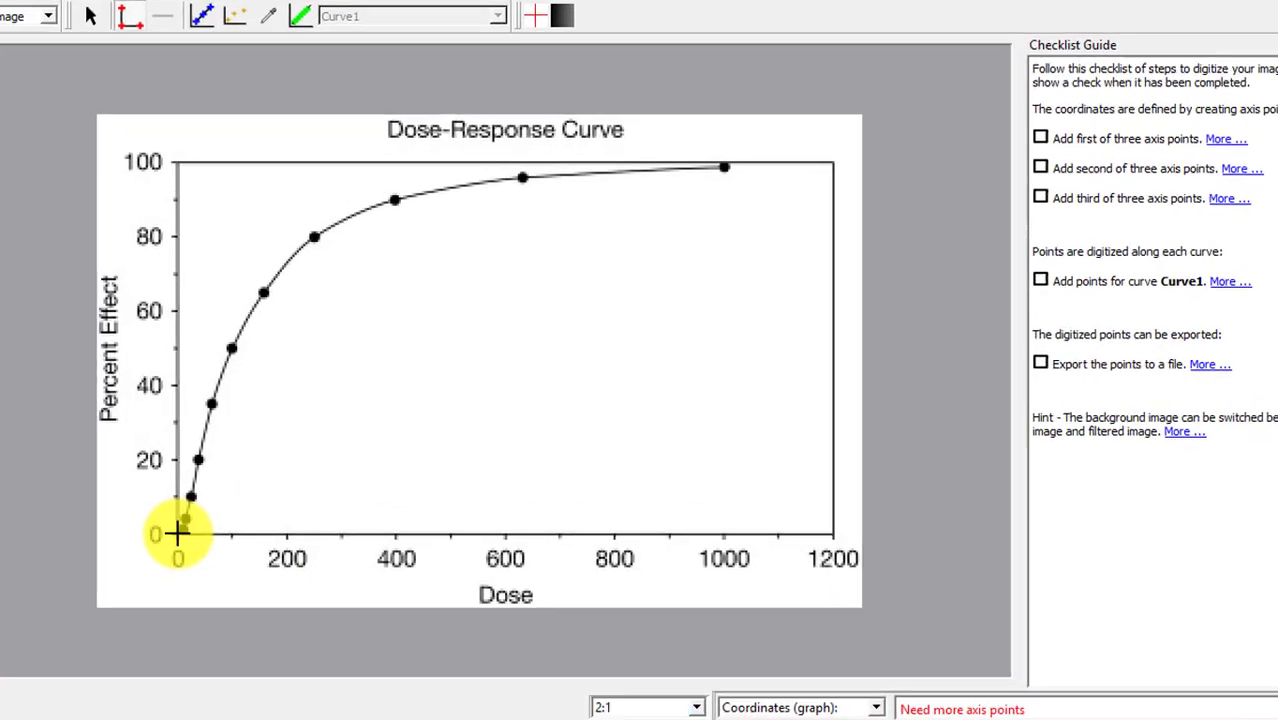
# Place the first axis point at the graph origin as (0, 0)
pyautogui.click(177, 532)
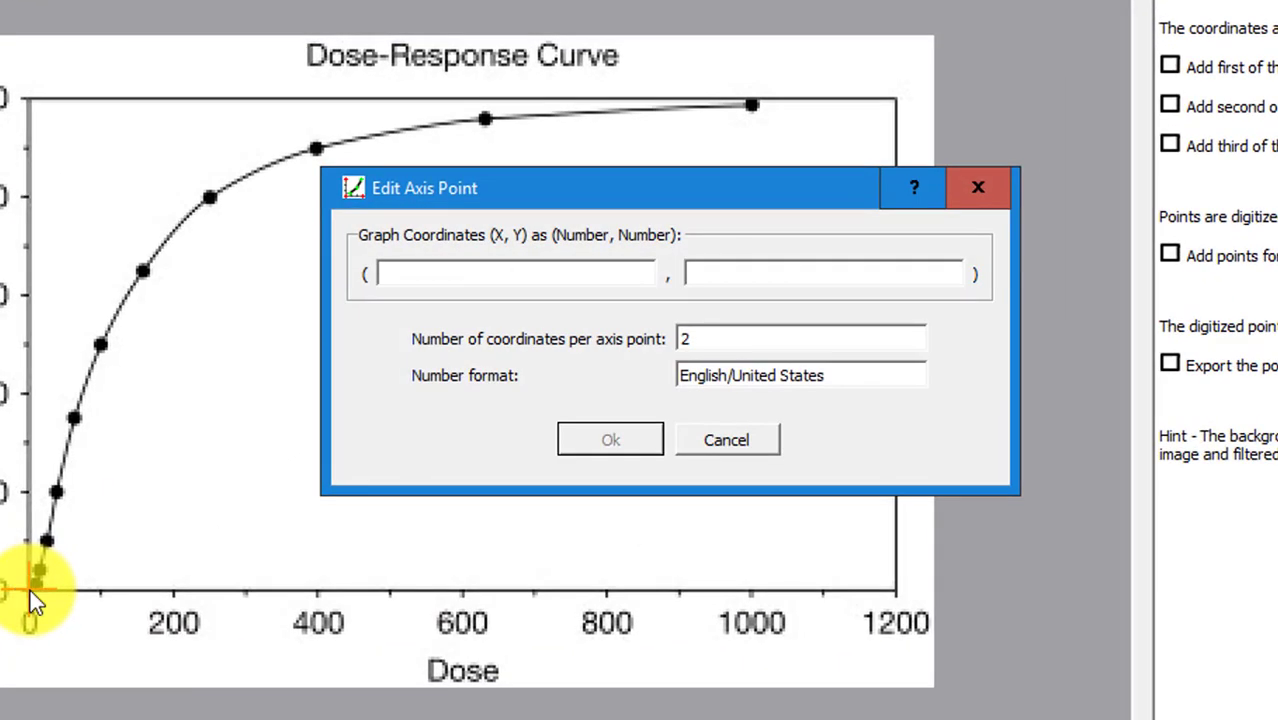
pyautogui.write('0')
pyautogui.press('Tab')
pyautogui.write('0')
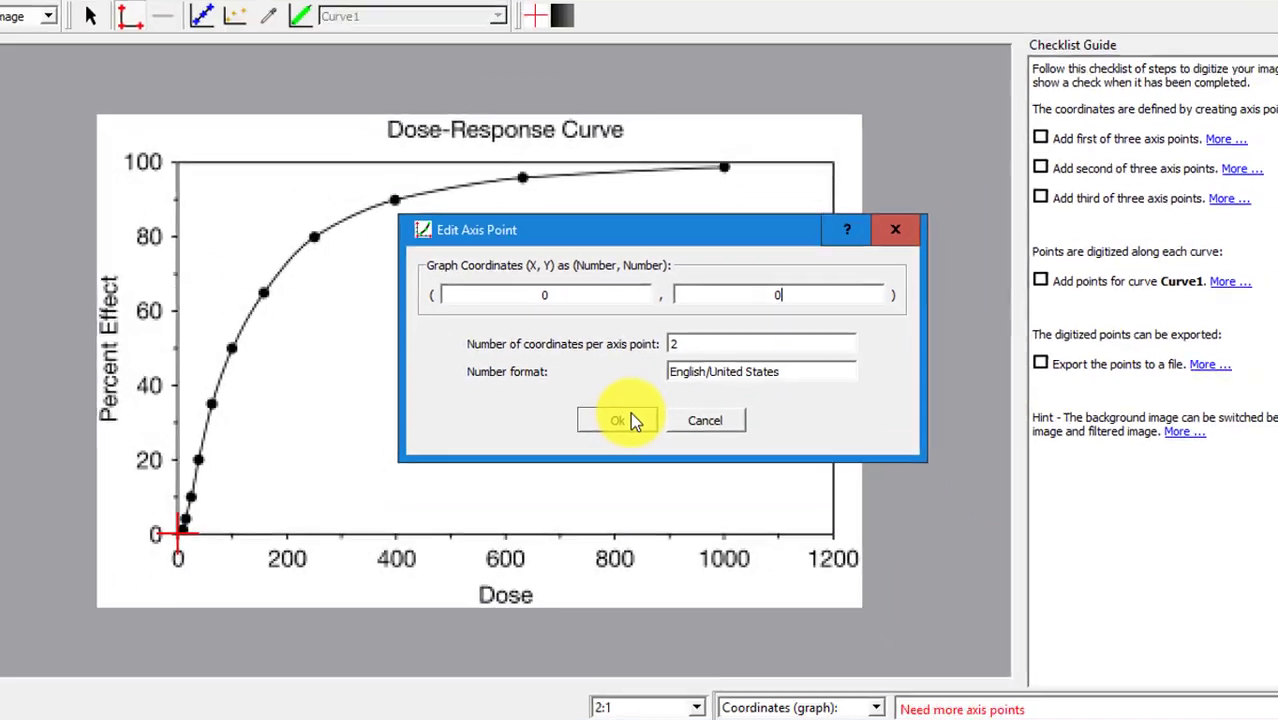
pyautogui.click(630, 420)
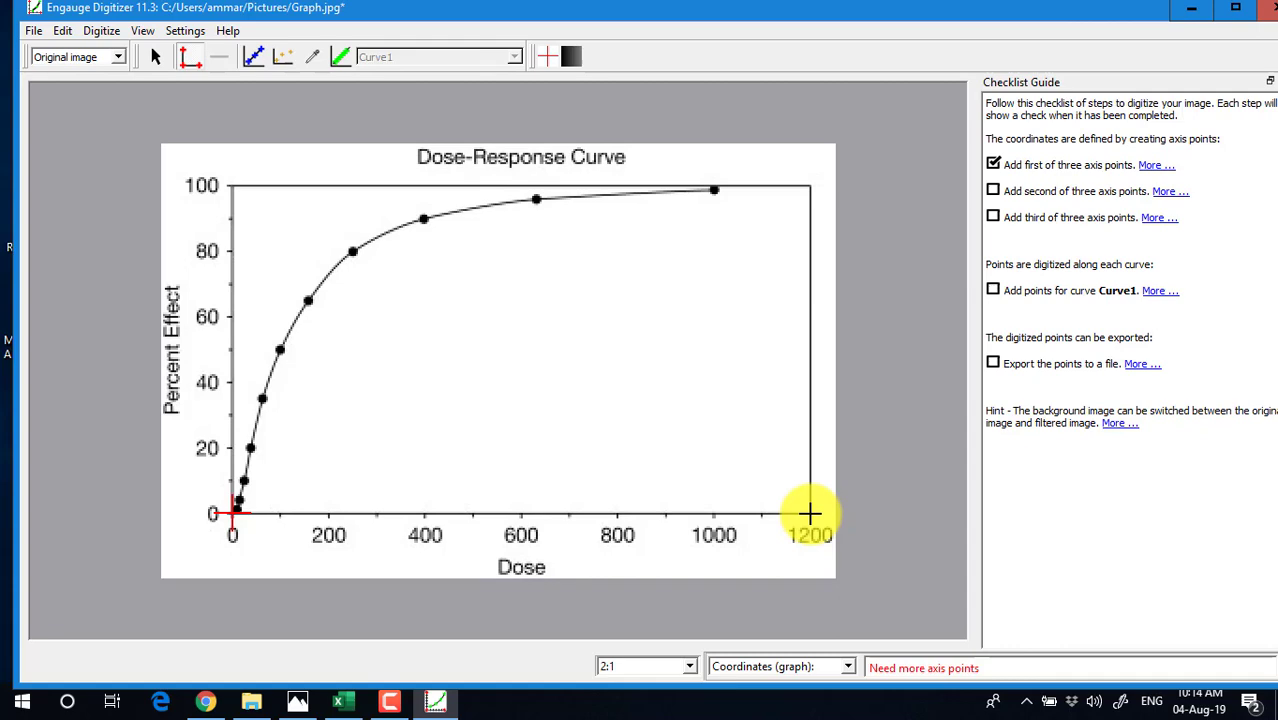
# Place the second axis point on the Dose 1200 tick as (1200, 0)
pyautogui.click(810, 514)
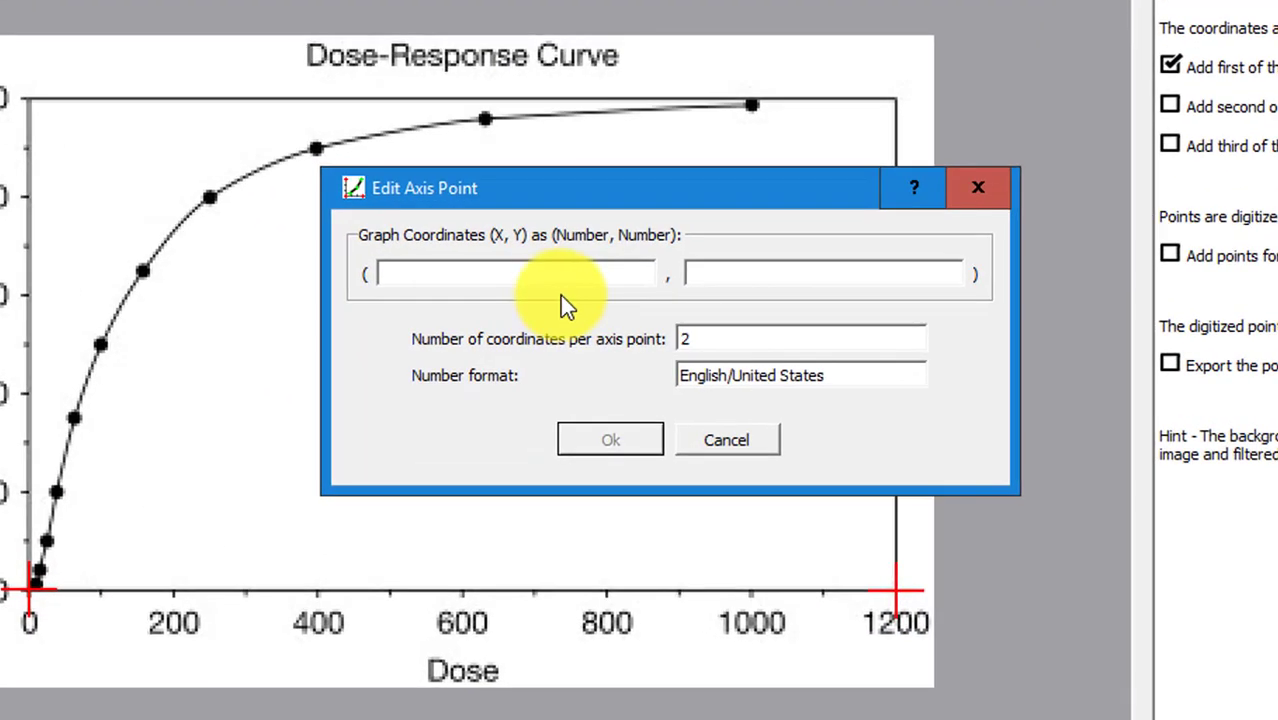
pyautogui.write('1200')
pyautogui.press('Tab')
pyautogui.write('0')
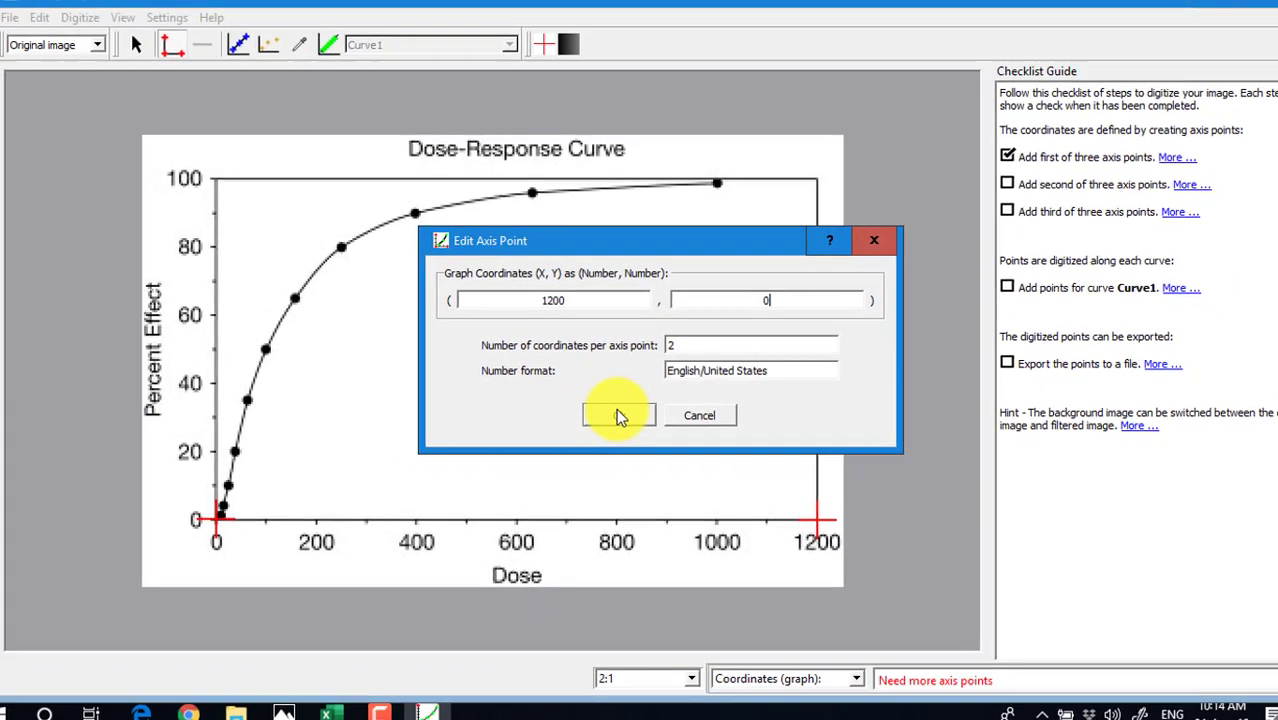
pyautogui.click(610, 440)
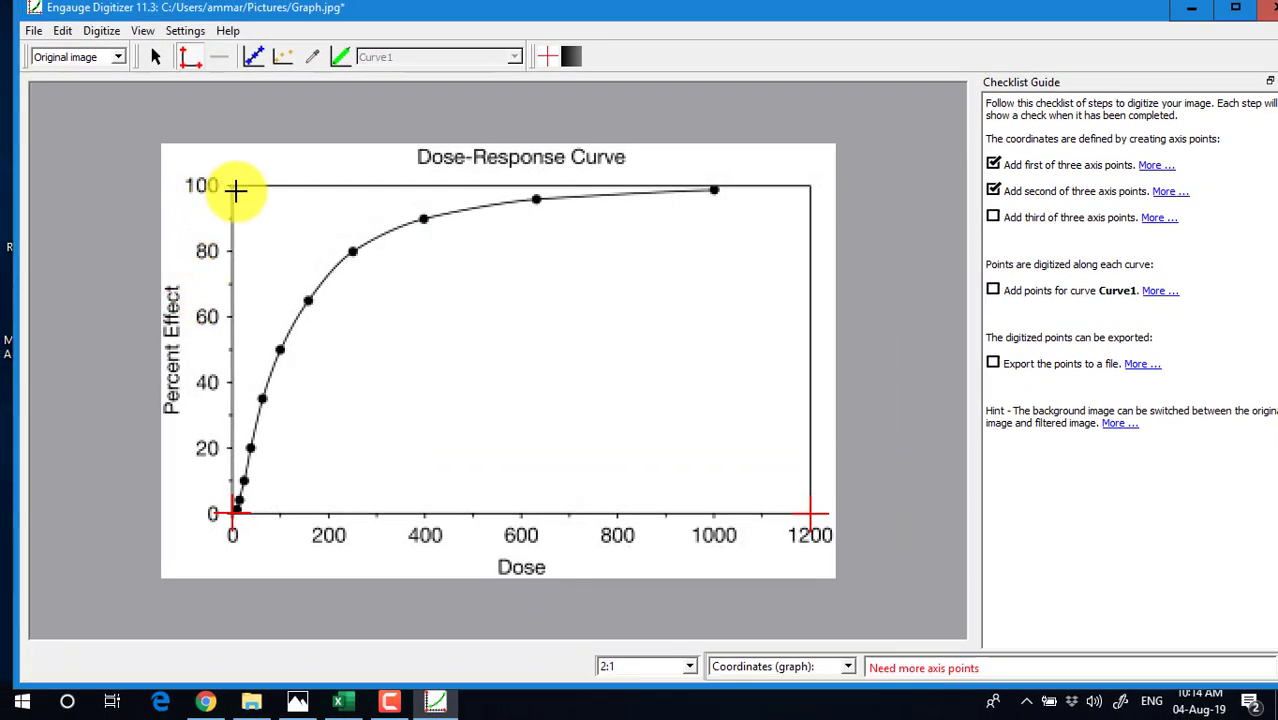
# Place the third axis point on the Percent Effect 100 tick as (0, 100)
pyautogui.click(231, 186)
pyautogui.write('0')
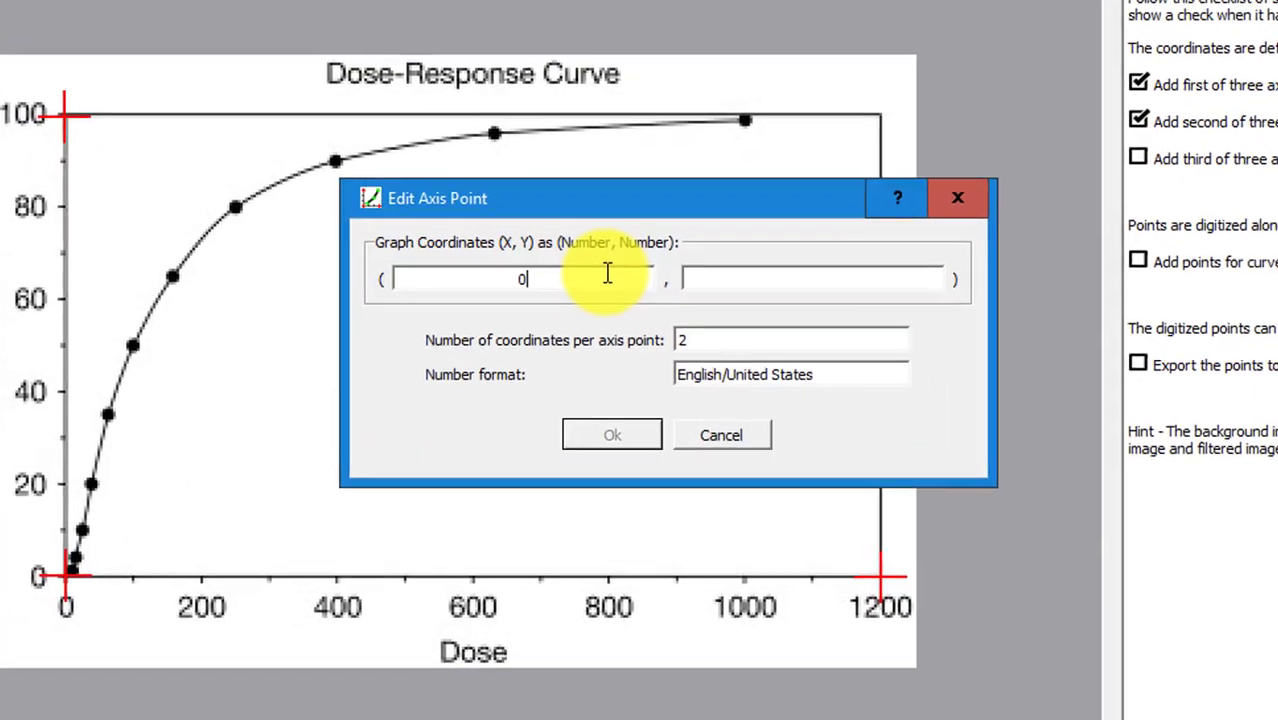
pyautogui.press('Tab')
pyautogui.write('100')
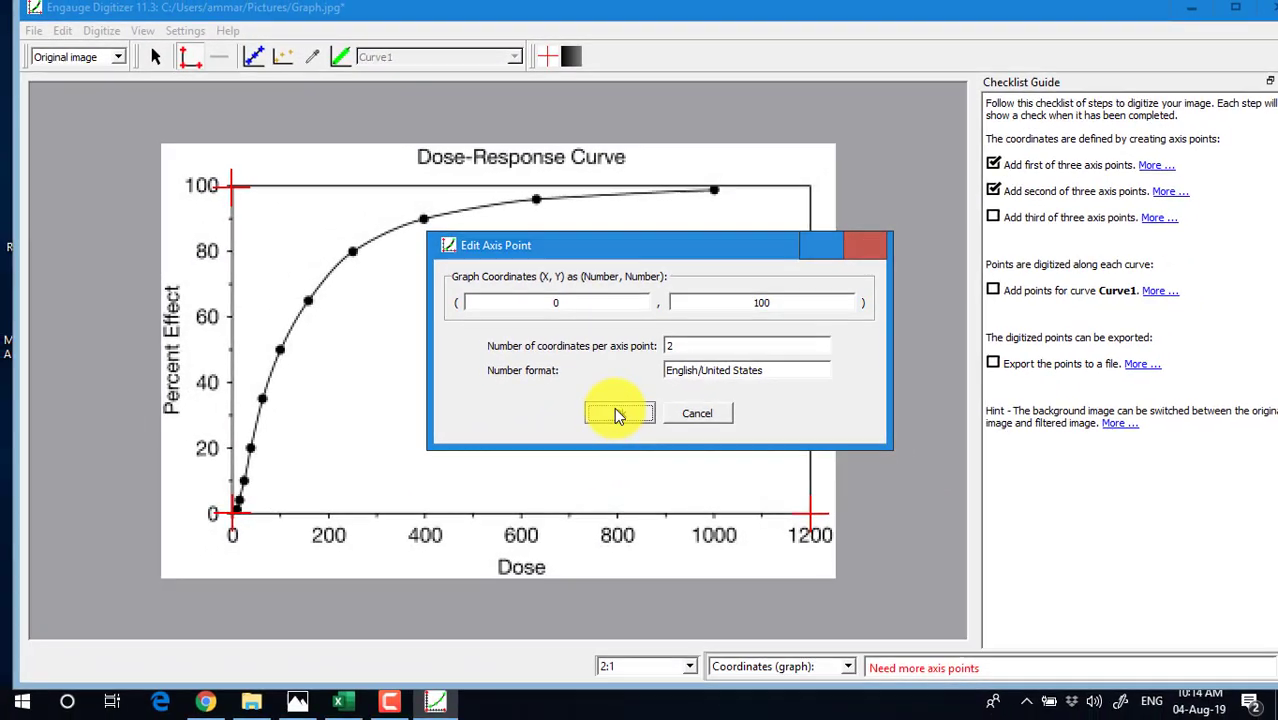
pyautogui.click(610, 440)
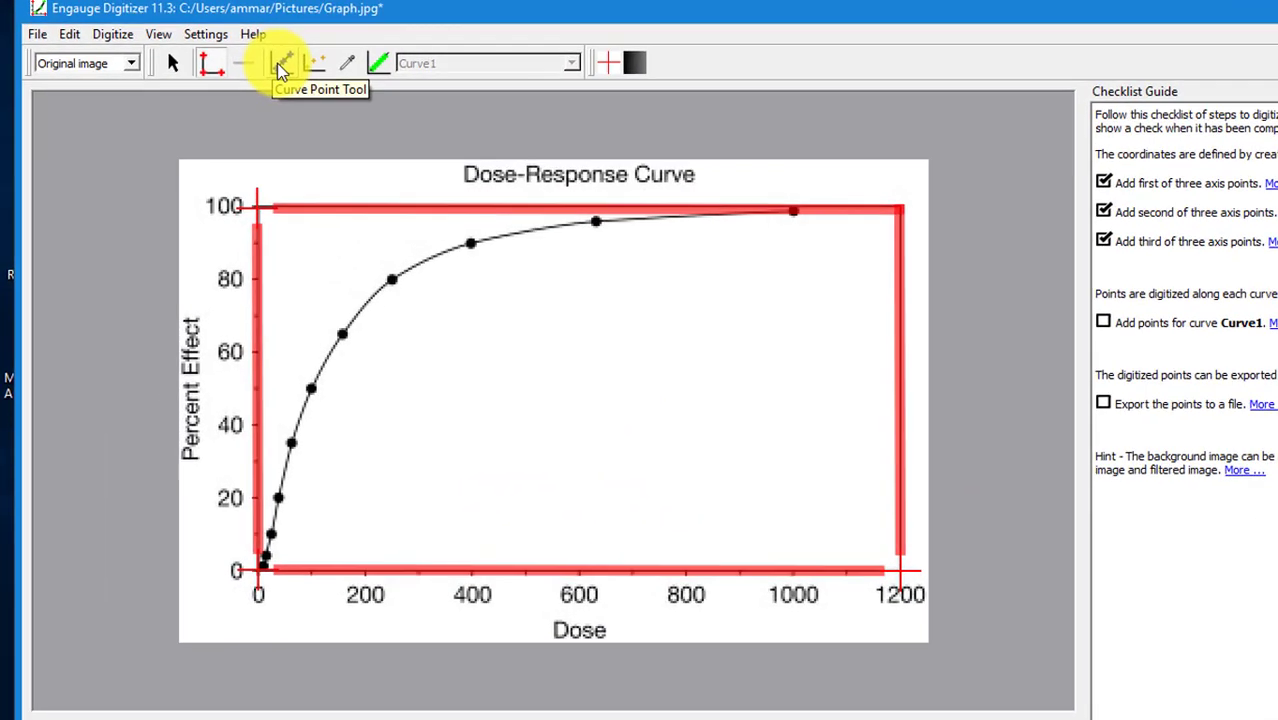
# Mark every data dot as a Curve1 point, from dose 1000 down to the origin
pyautogui.click(255, 60)
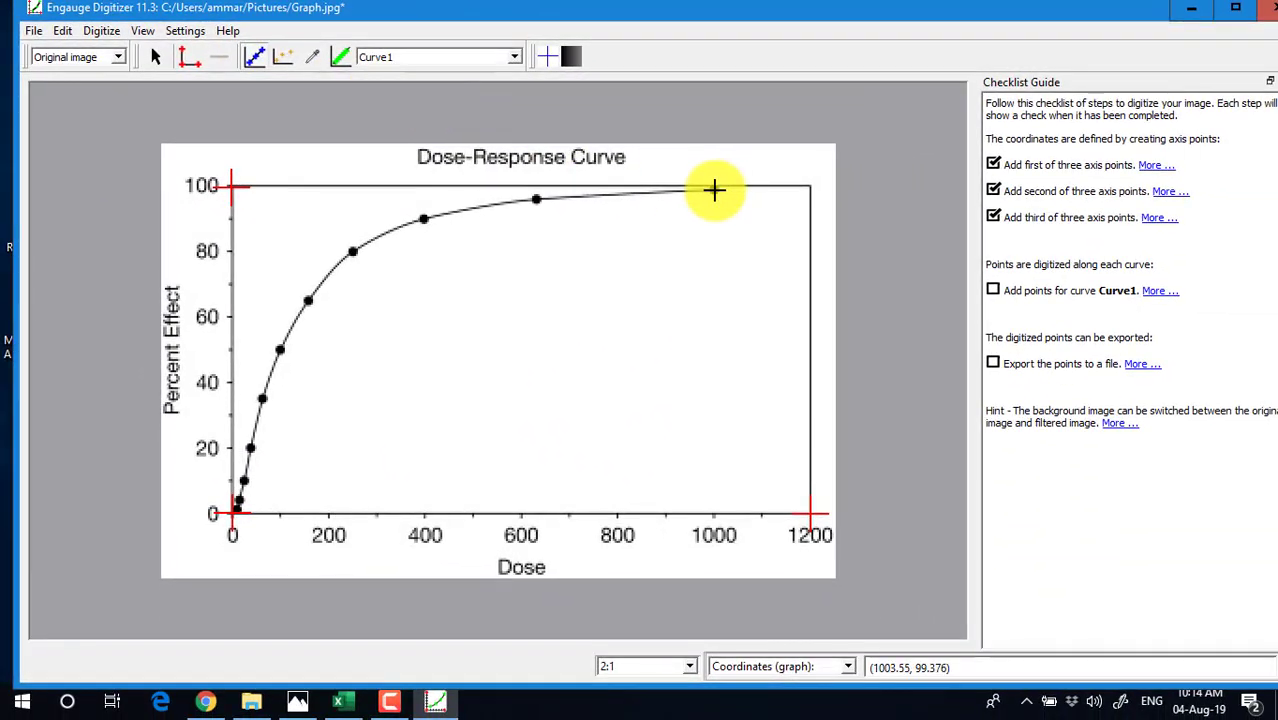
pyautogui.click(713, 189)
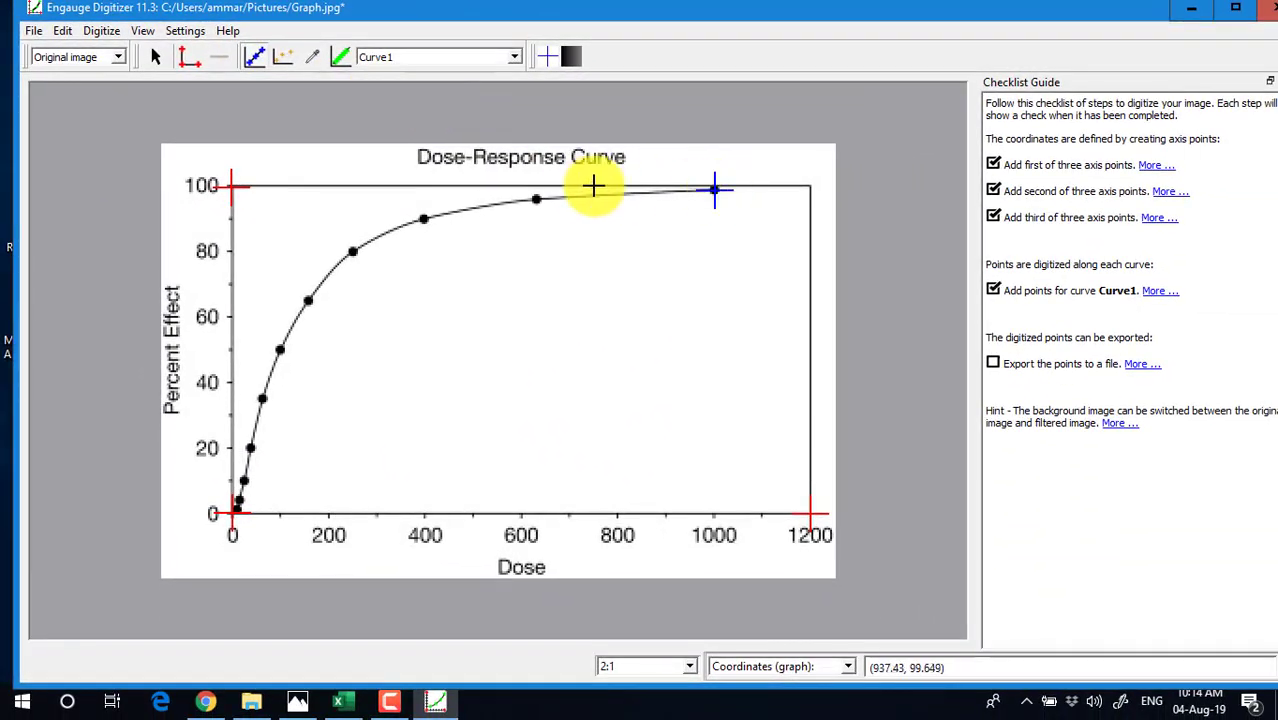
pyautogui.click(537, 198)
pyautogui.click(422, 218)
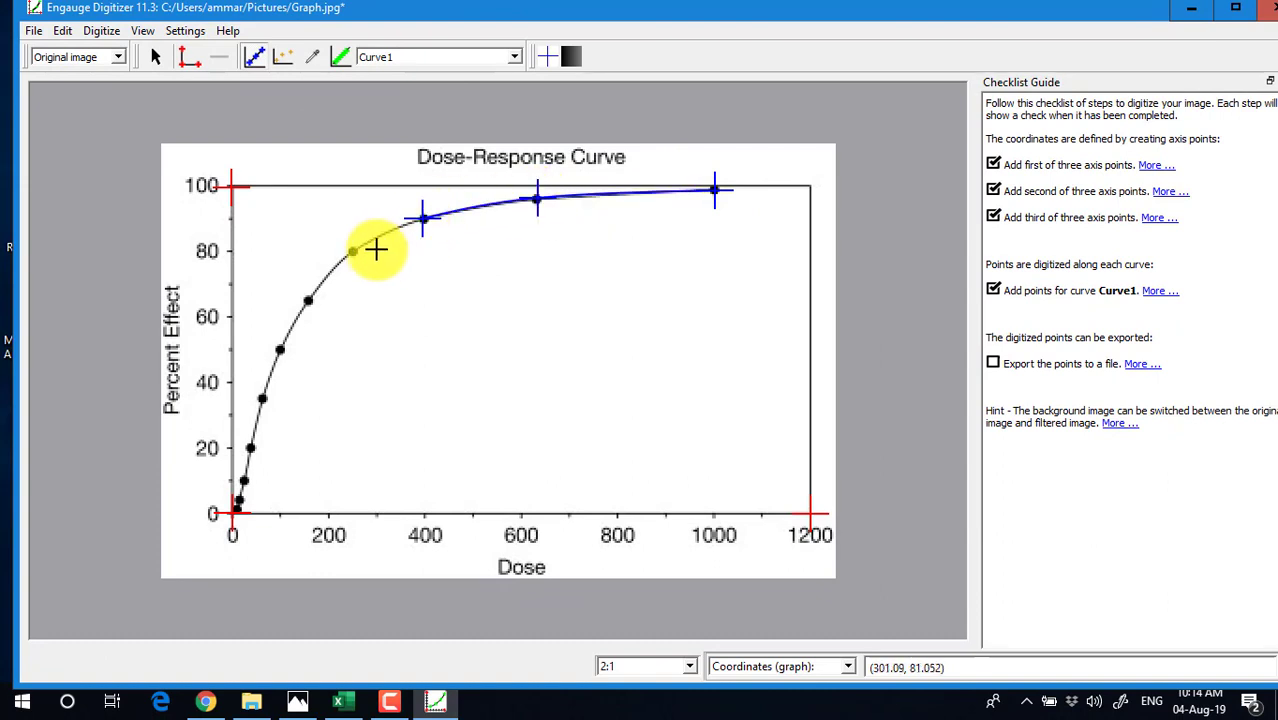
pyautogui.click(353, 250)
pyautogui.click(308, 300)
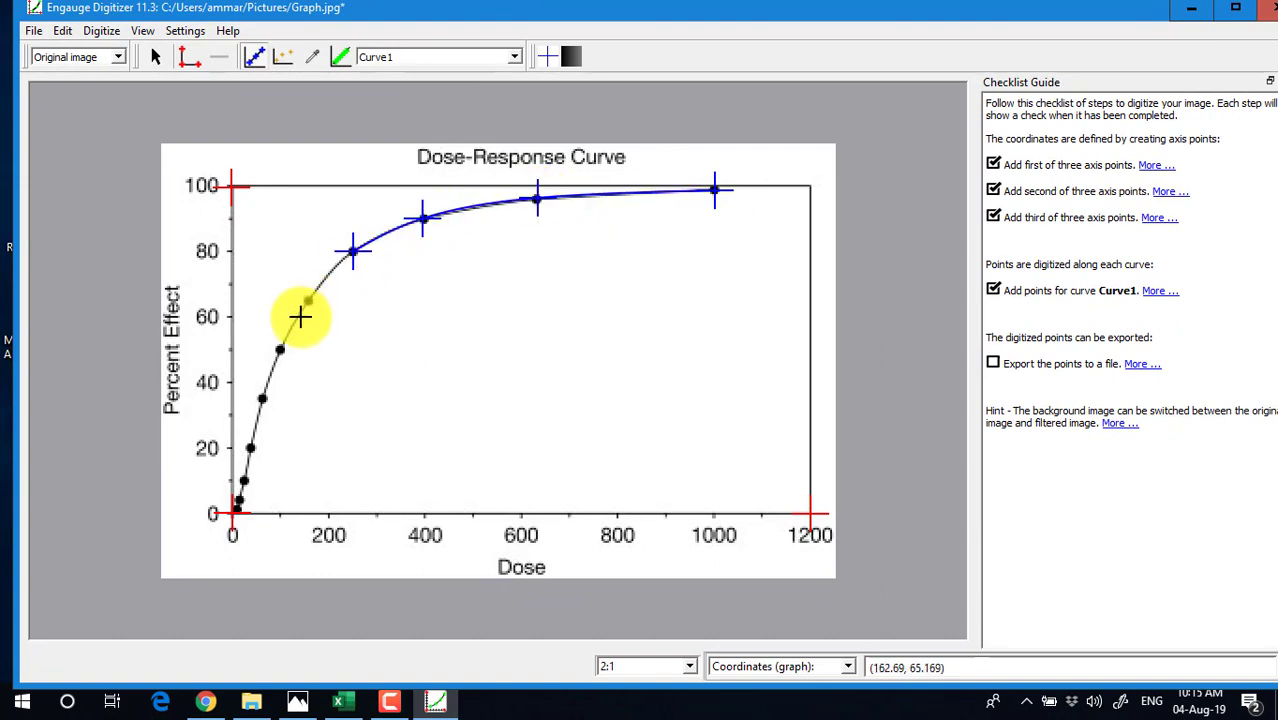
pyautogui.click(280, 350)
pyautogui.click(263, 399)
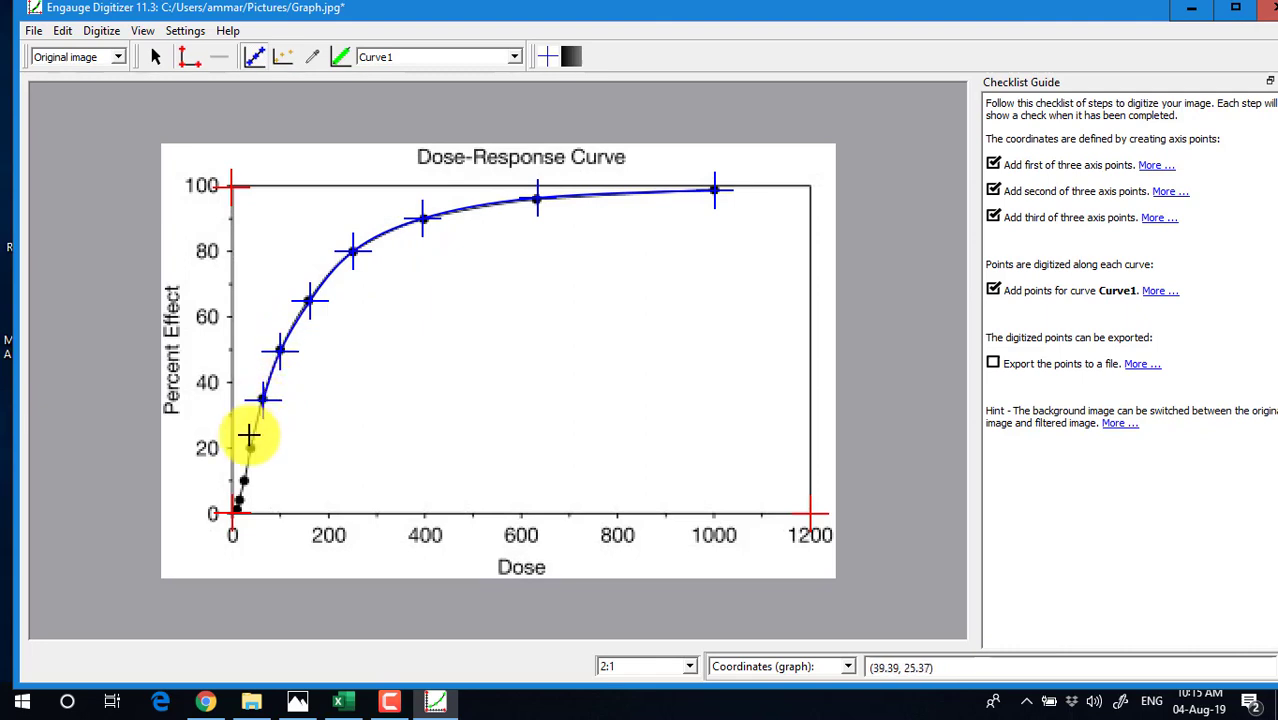
pyautogui.click(249, 449)
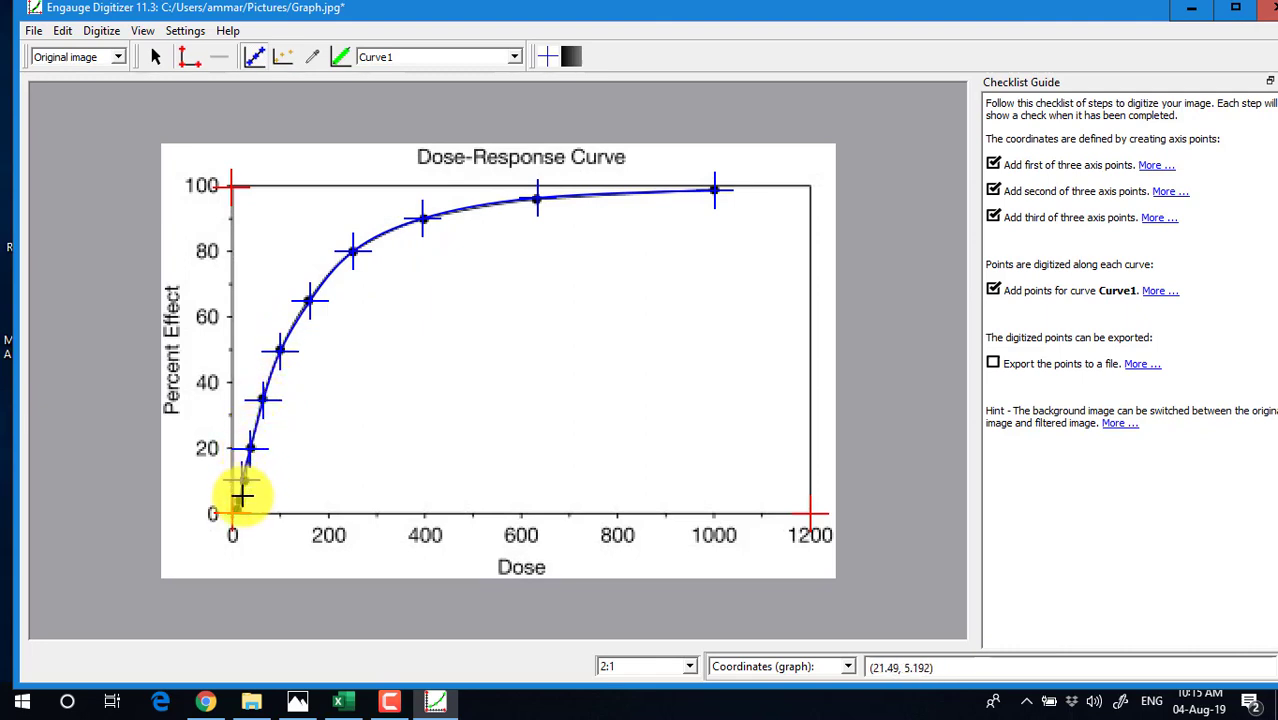
pyautogui.click(237, 505)
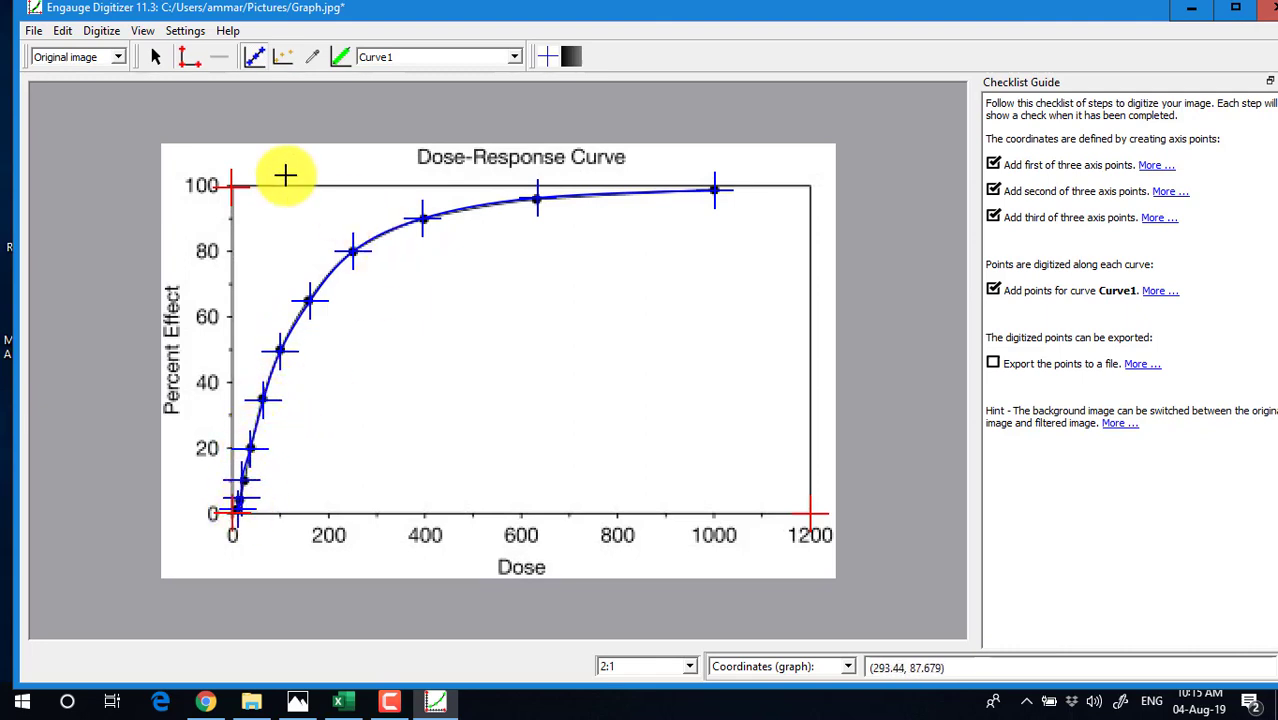
# Export the Curve1 points to Graph.csv on the Desktop and open it in Excel
pyautogui.click(40, 37)
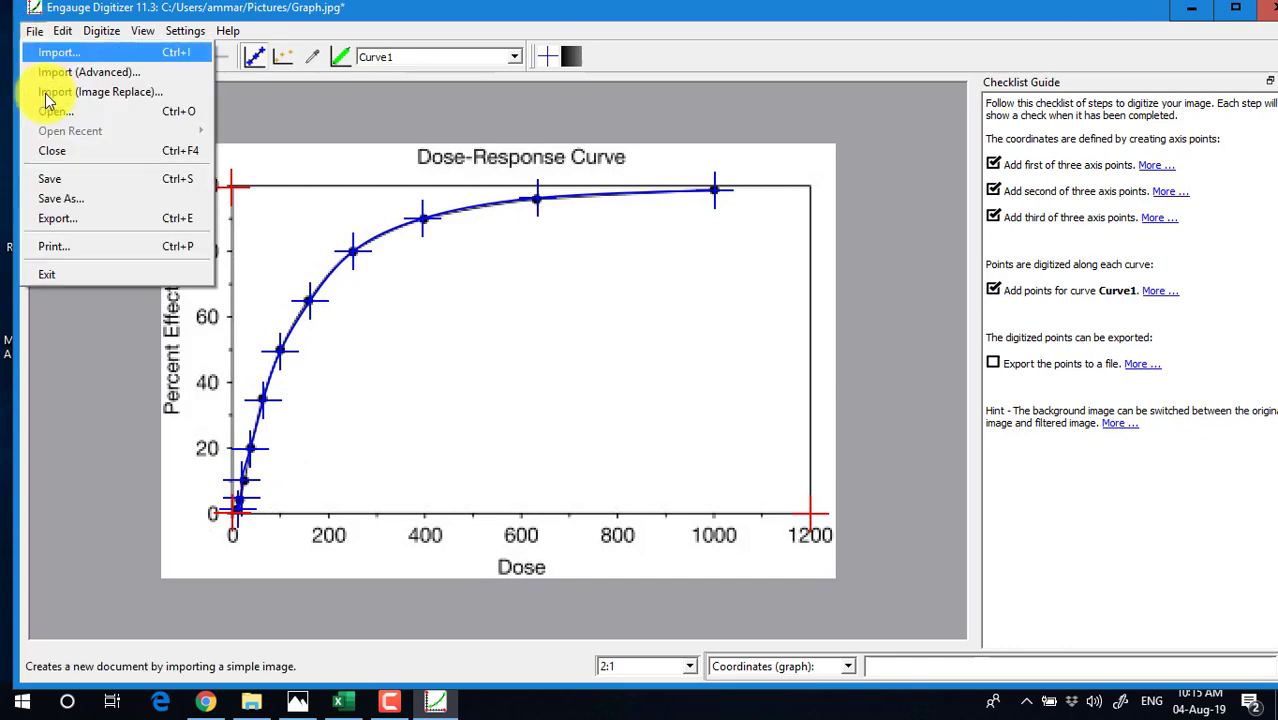
pyautogui.click(62, 214)
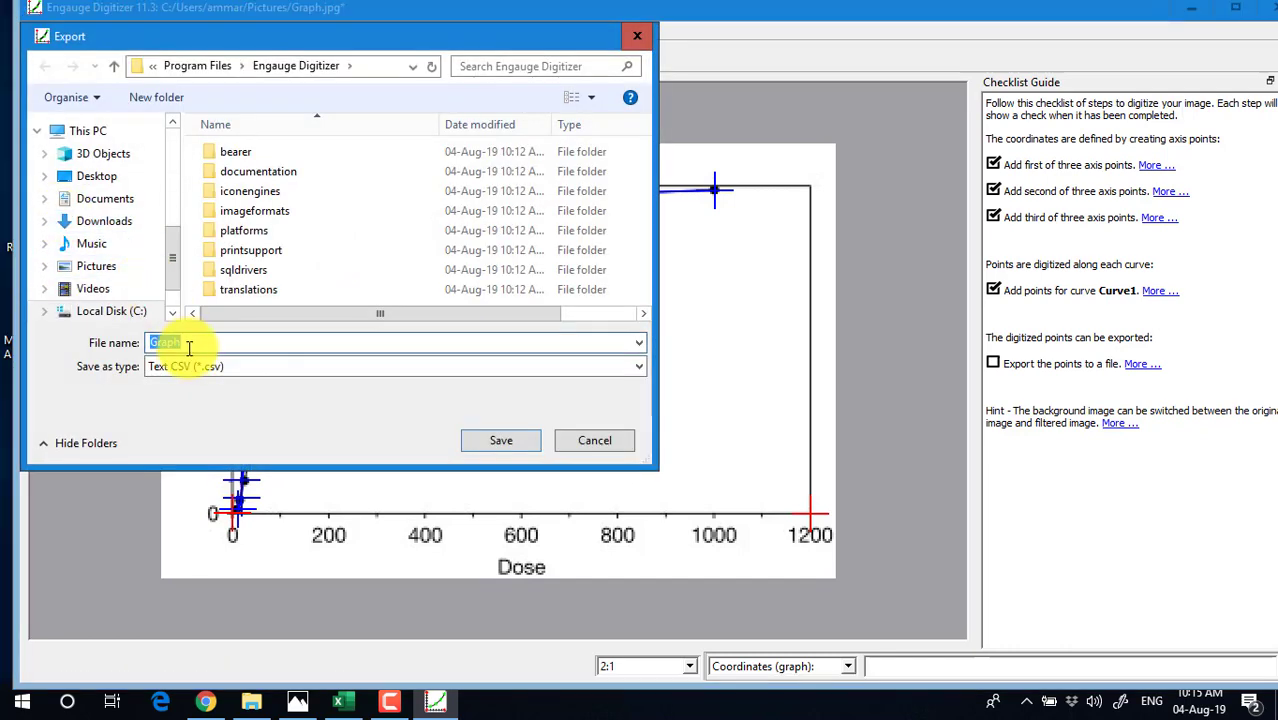
pyautogui.click(110, 177)
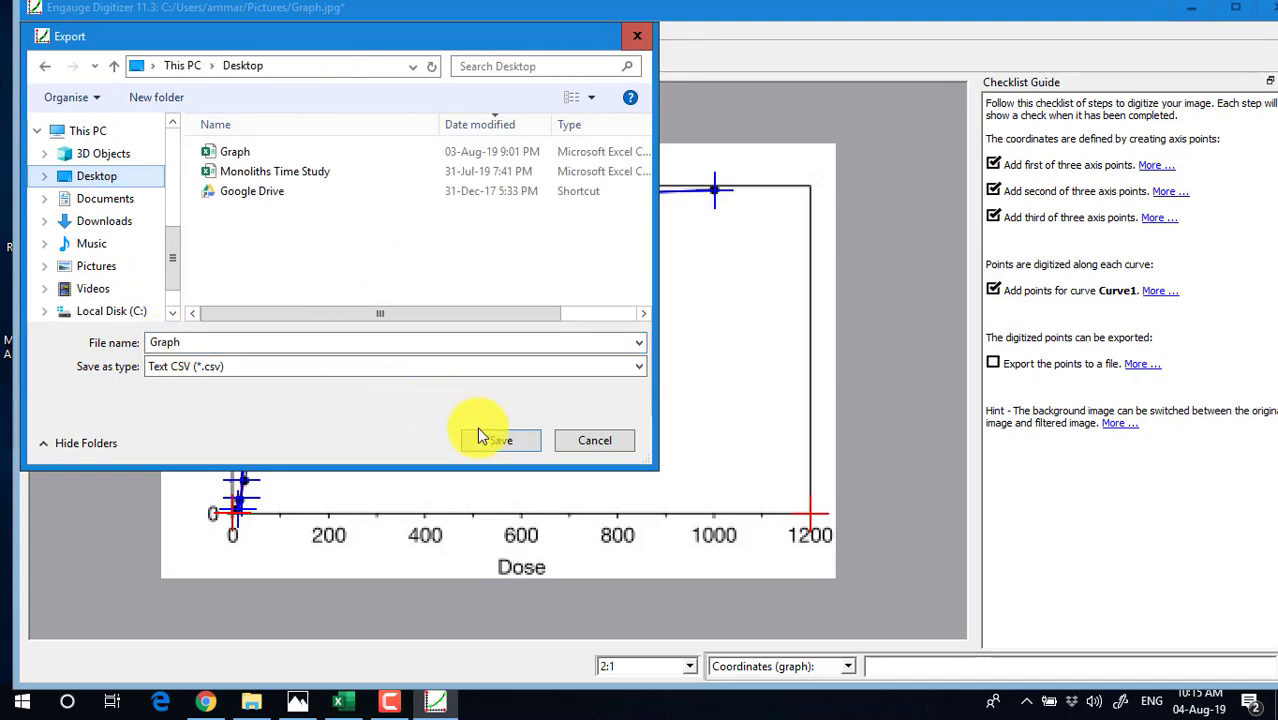
pyautogui.click(594, 442)
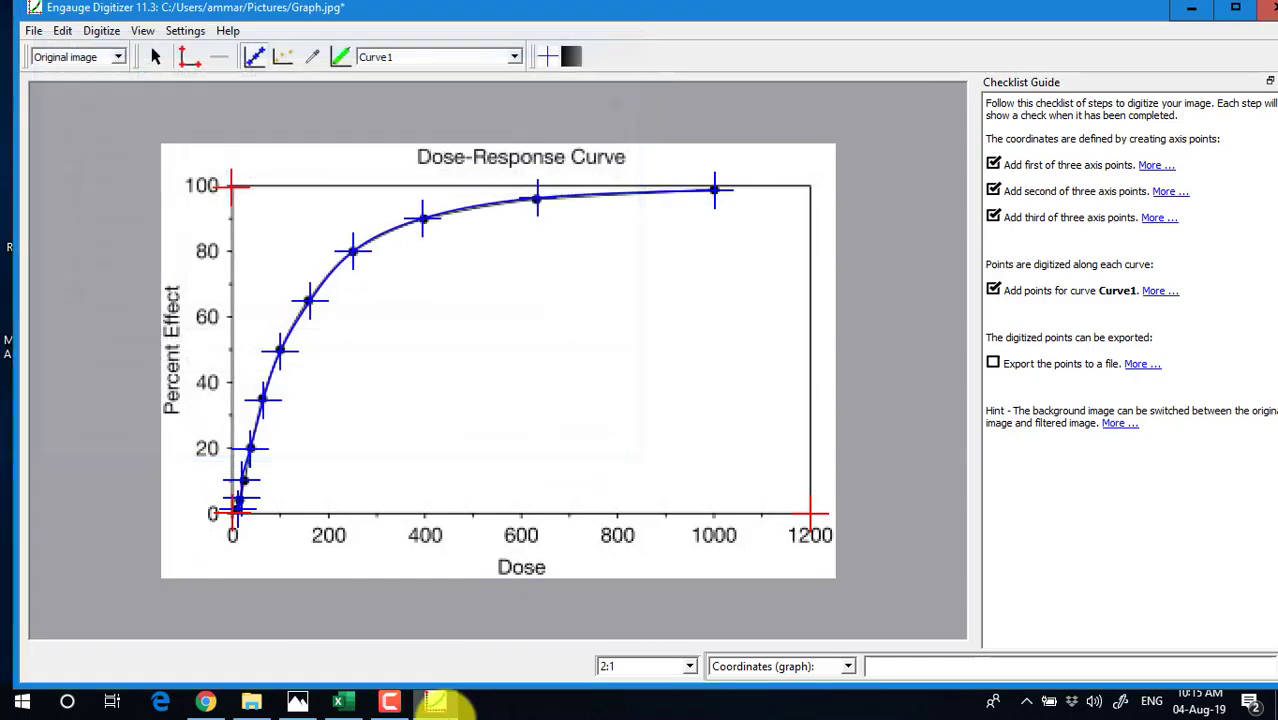
pyautogui.click(345, 703)
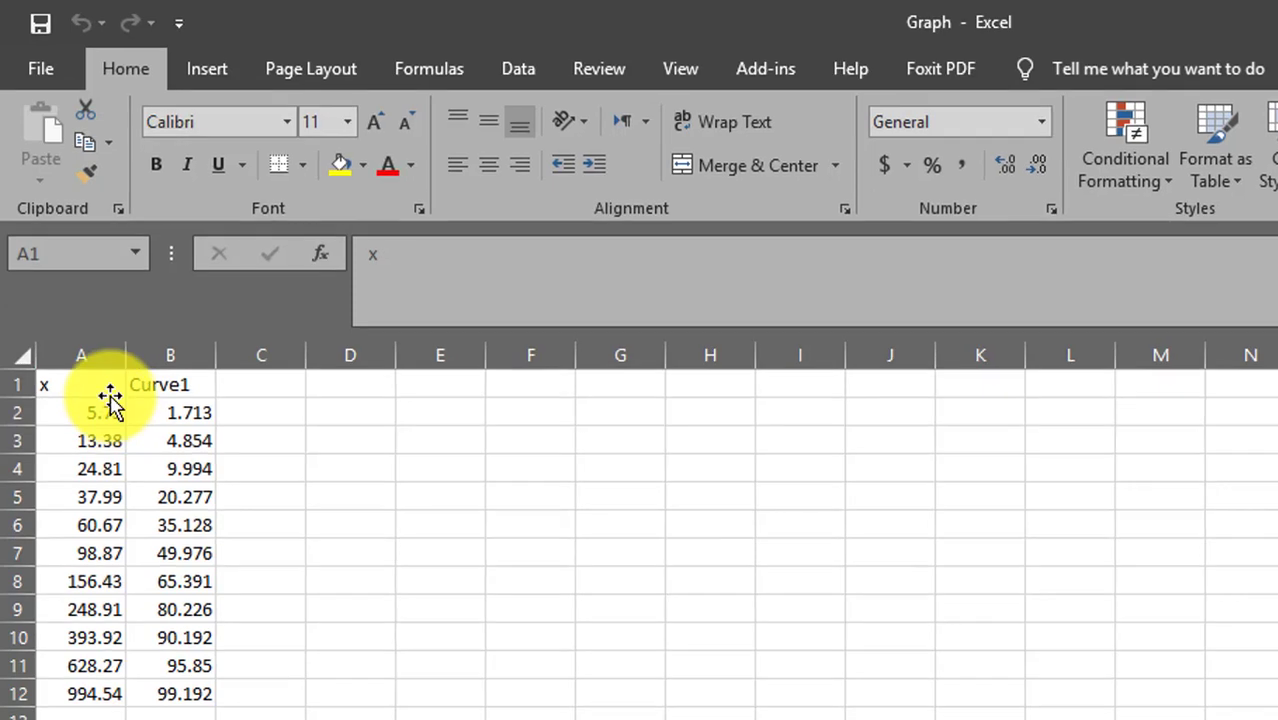
# Check the exported x doses (5.75–994.54) and Curve1 values (1.713–99.192) in Excel, then minimize Excel
pyautogui.moveTo(97, 354); pyautogui.dragTo(72, 629)
pyautogui.moveTo(82, 703); pyautogui.dragTo(82, 703)
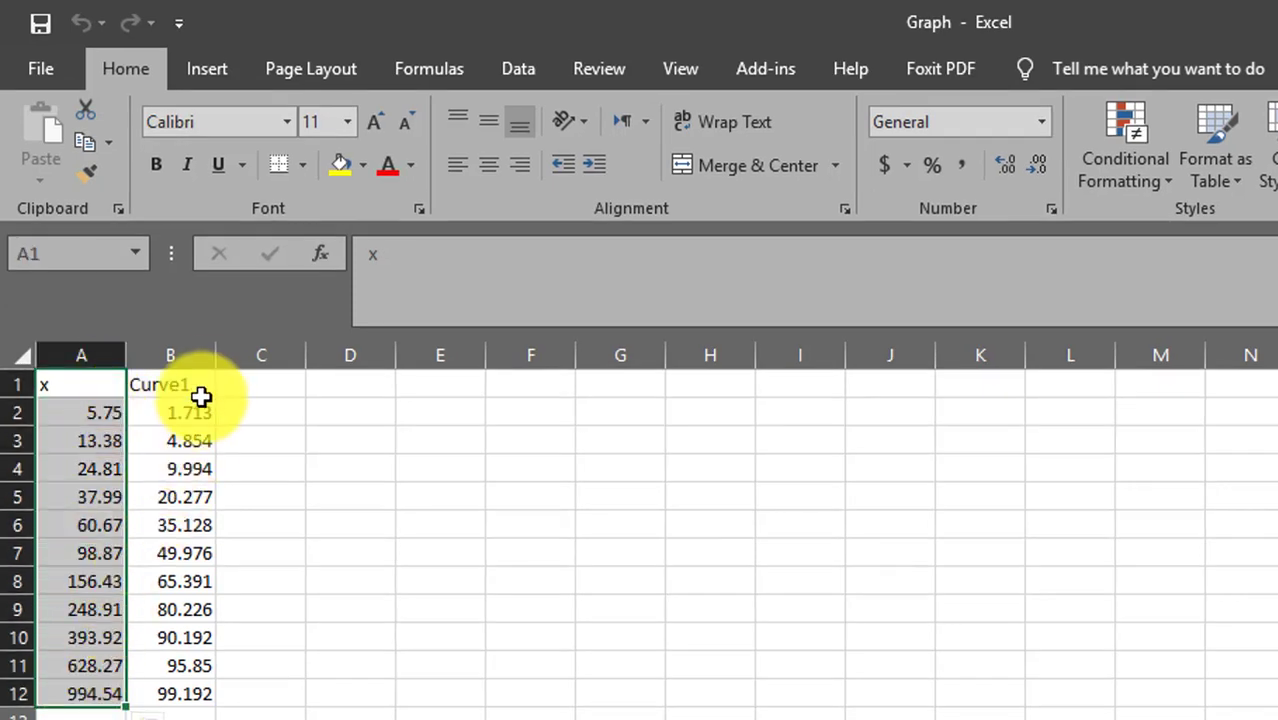
pyautogui.moveTo(197, 390); pyautogui.dragTo(176, 693)
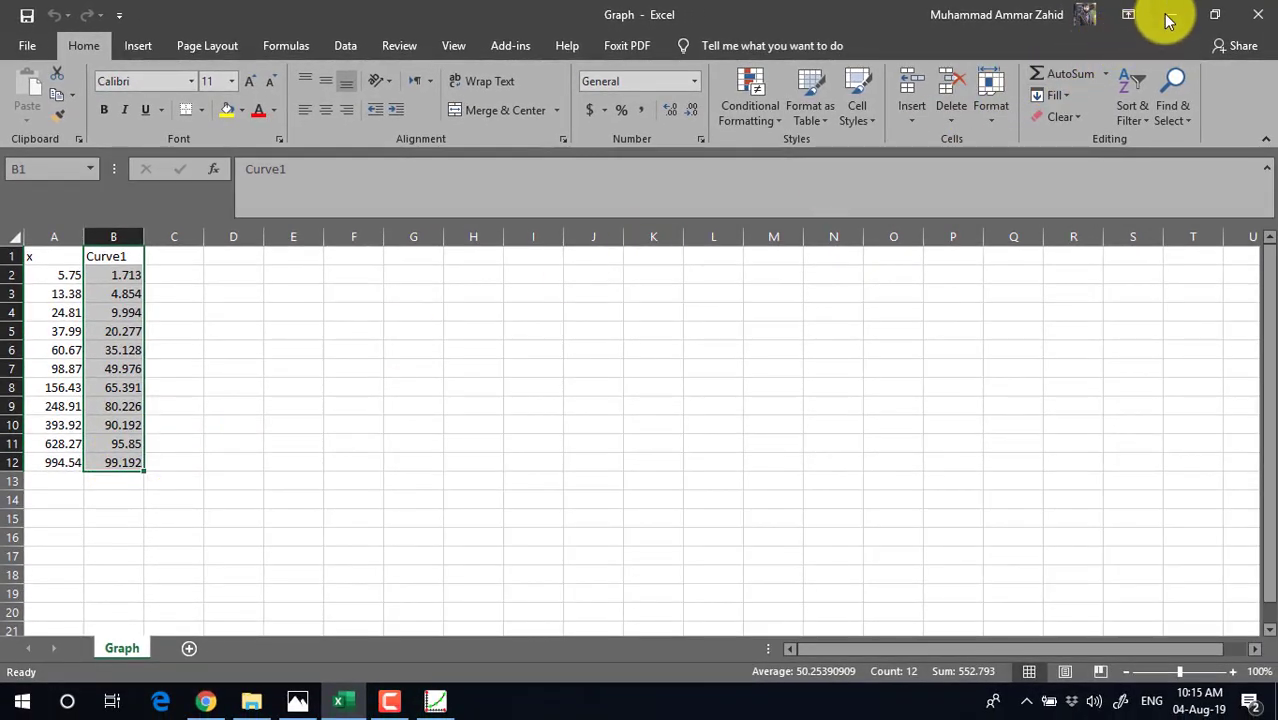
pyautogui.click(1170, 15)
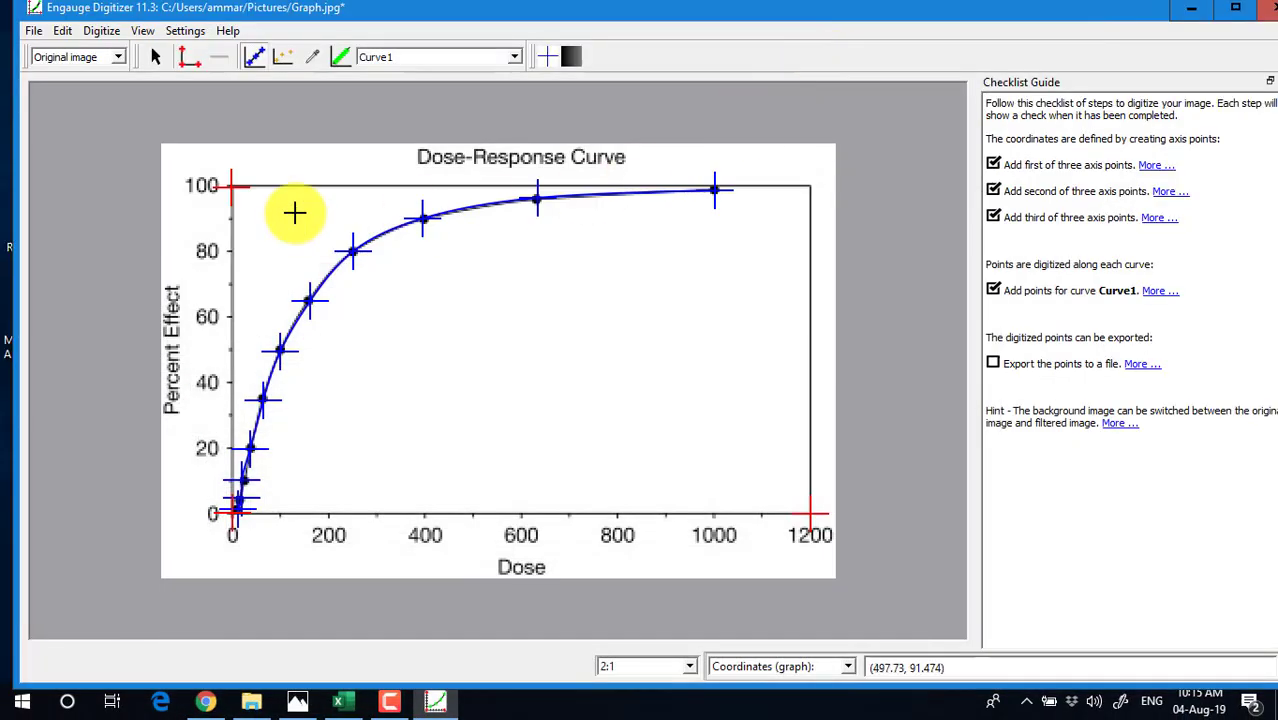
# Discard the current graph's changes and import the Graph log image with 3 axis points
pyautogui.click(34, 31)
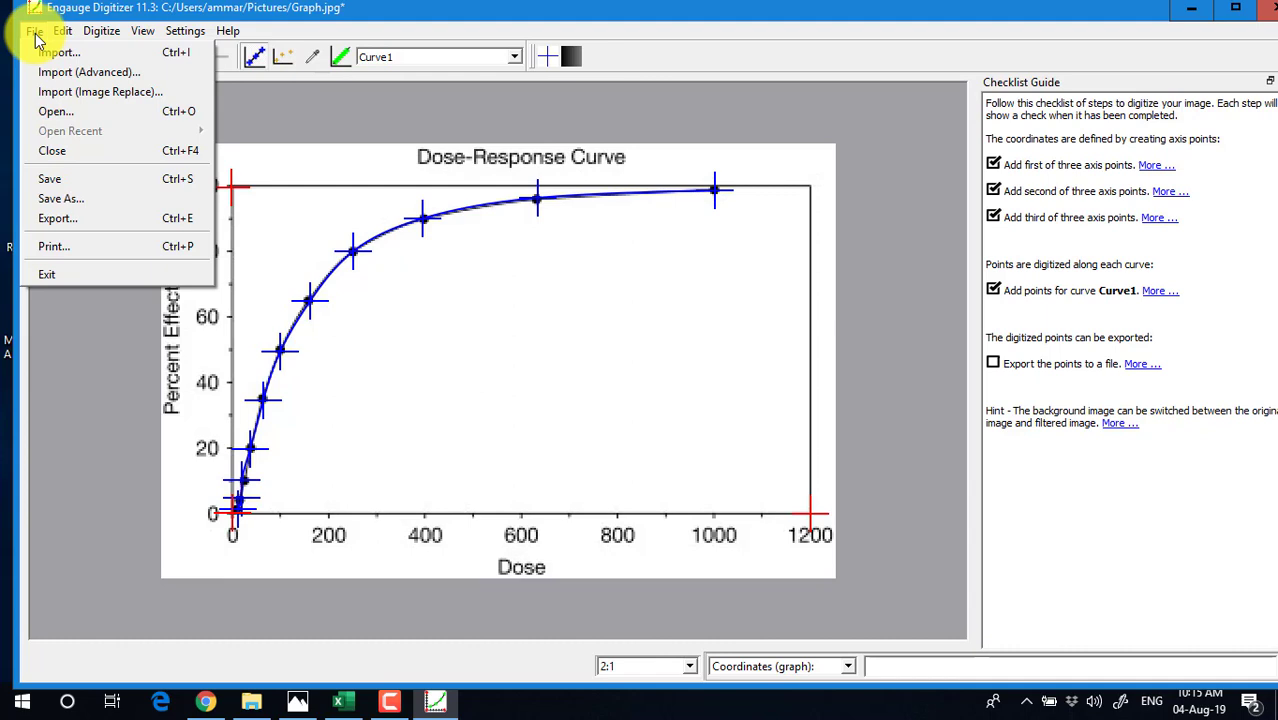
pyautogui.click(45, 80)
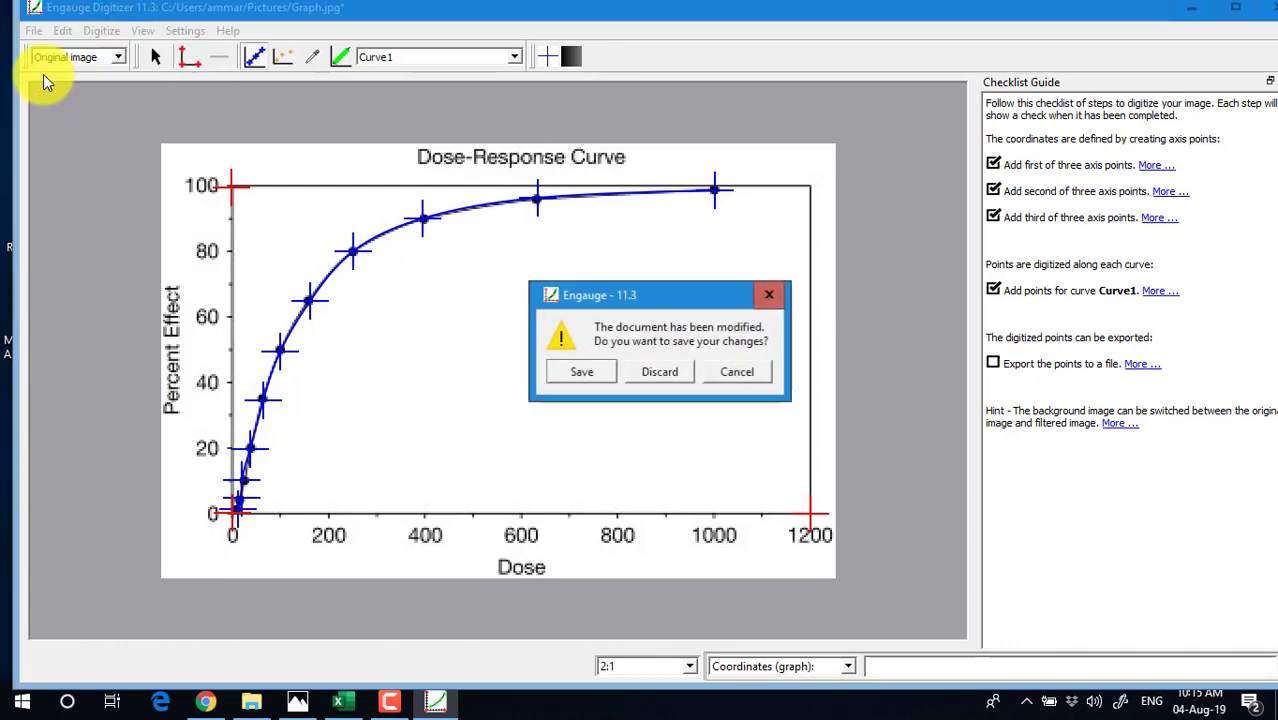
pyautogui.click(647, 371)
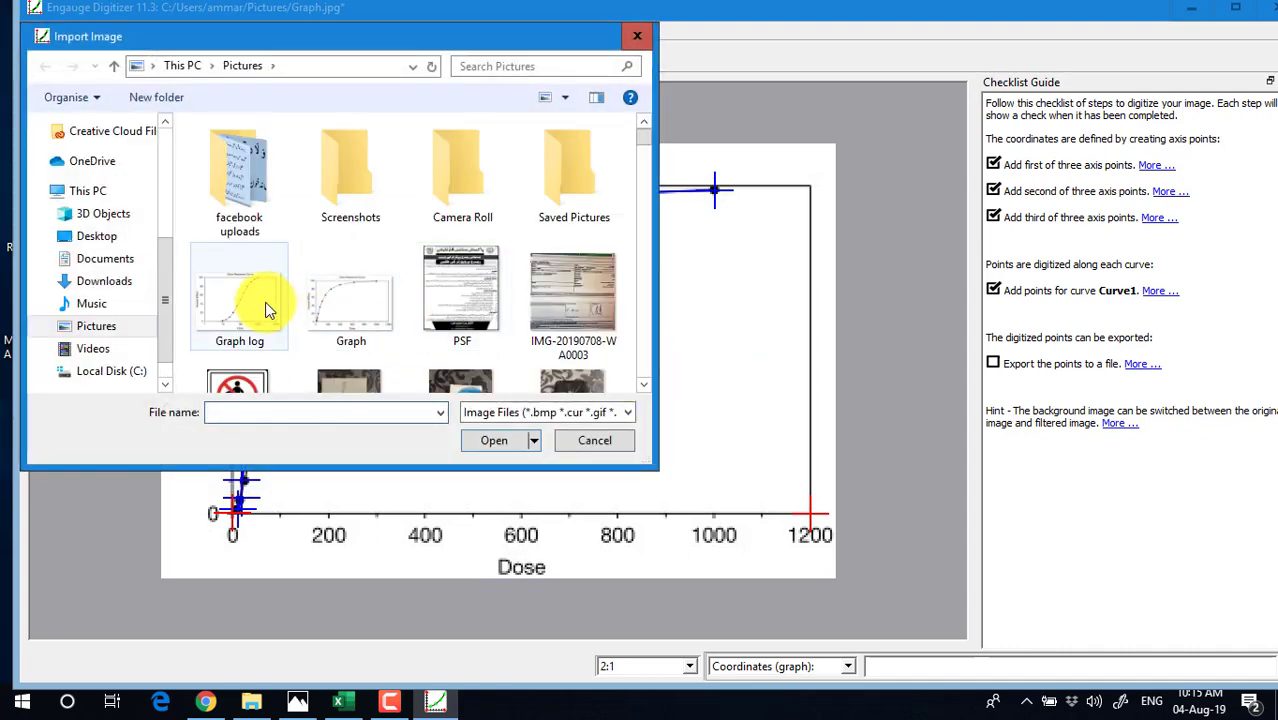
pyautogui.click(665, 371)
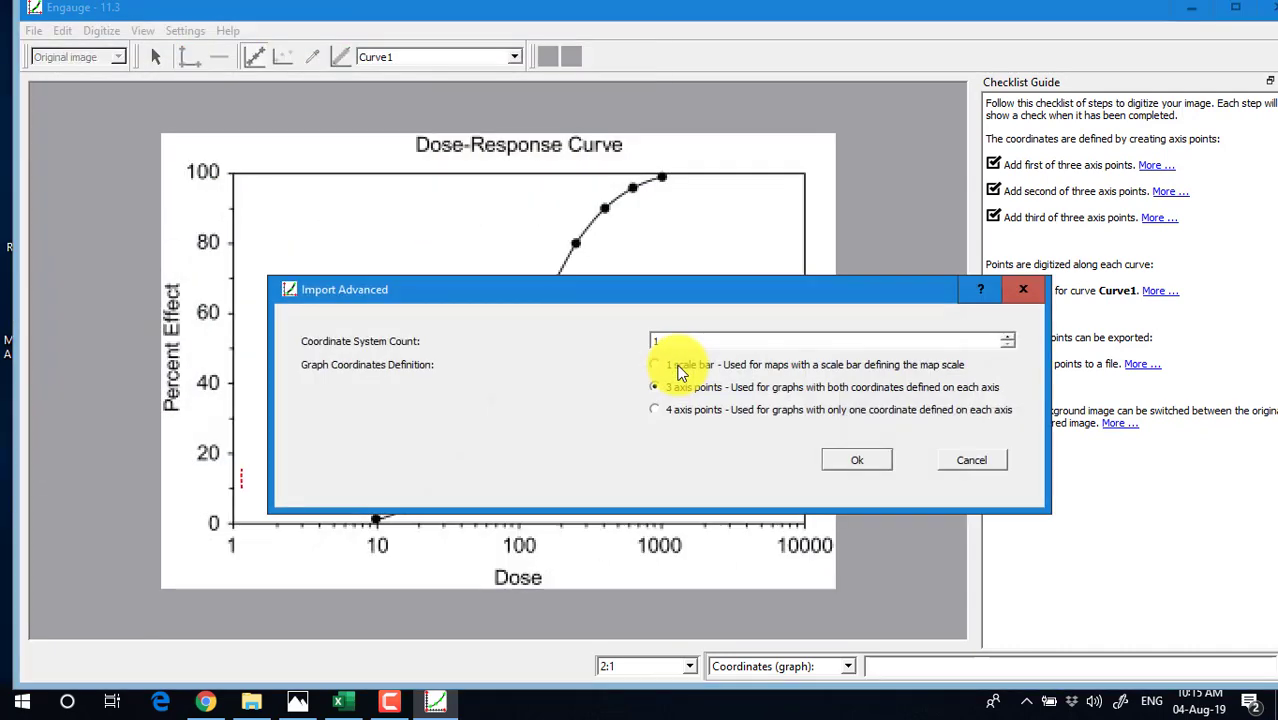
pyautogui.click(866, 462)
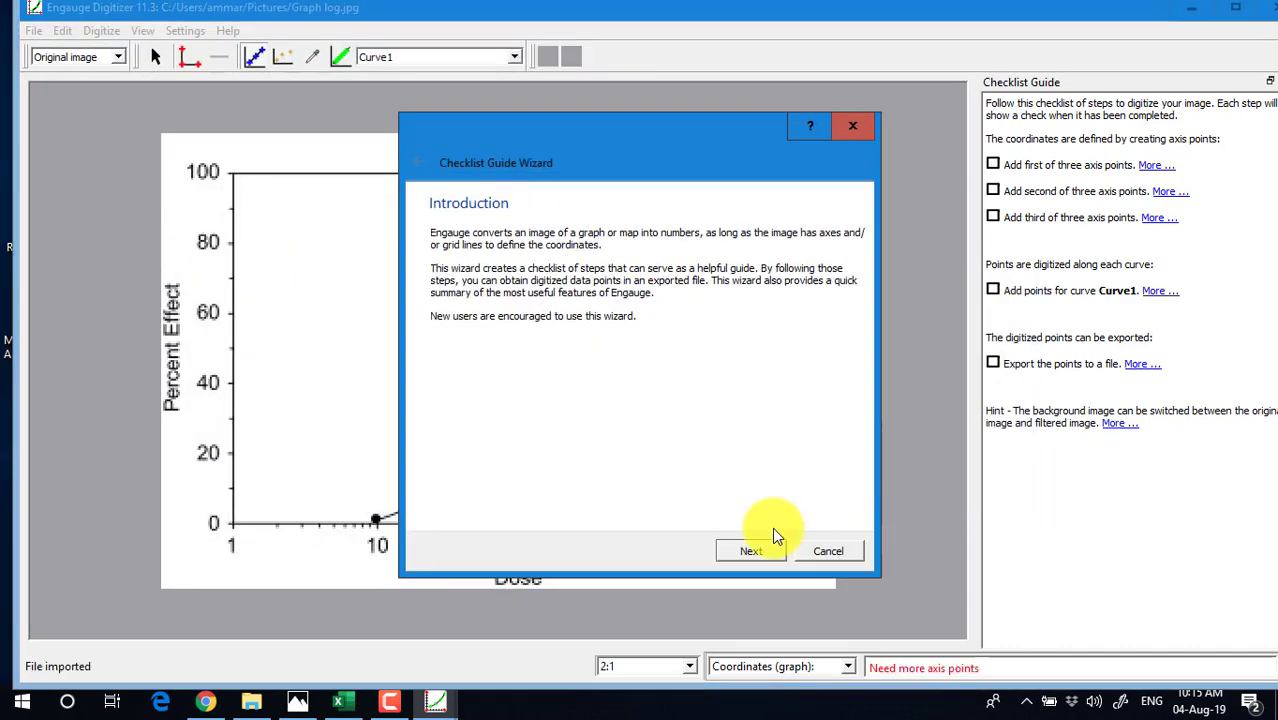
# Complete the checklist guide wizard for the new log-scale graph
pyautogui.click(751, 552)
pyautogui.click(751, 552)
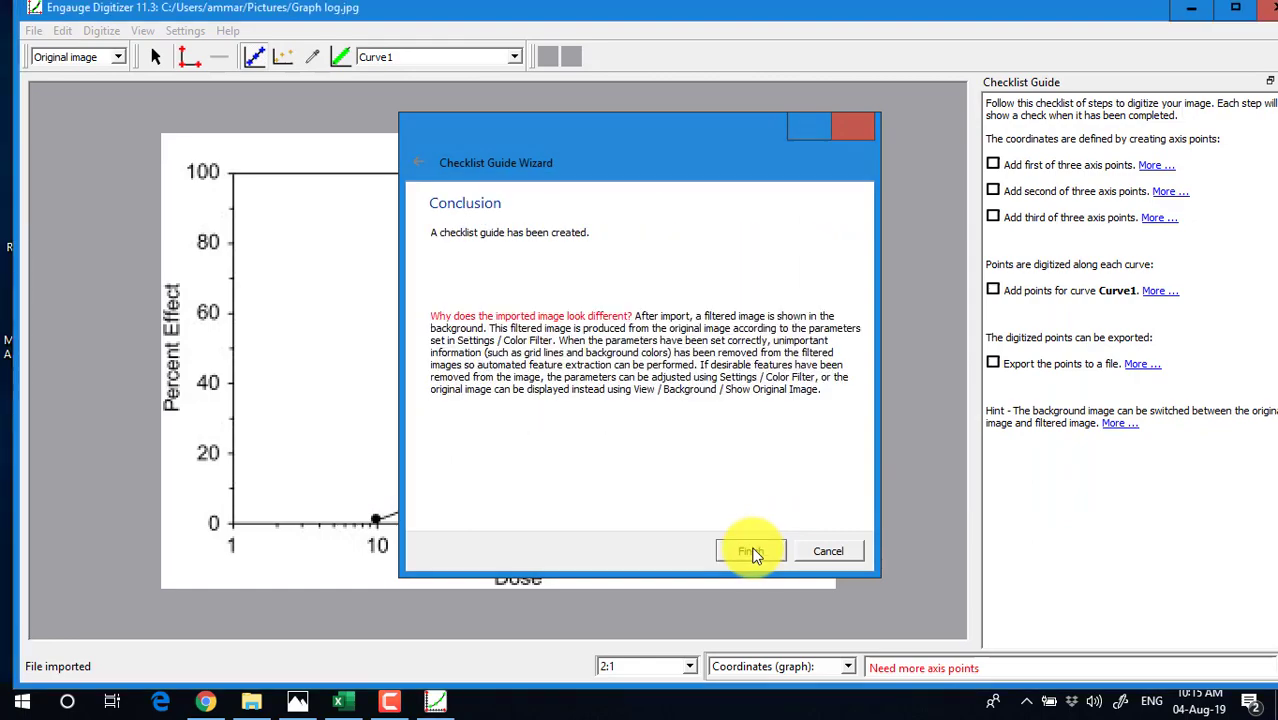
pyautogui.click(751, 552)
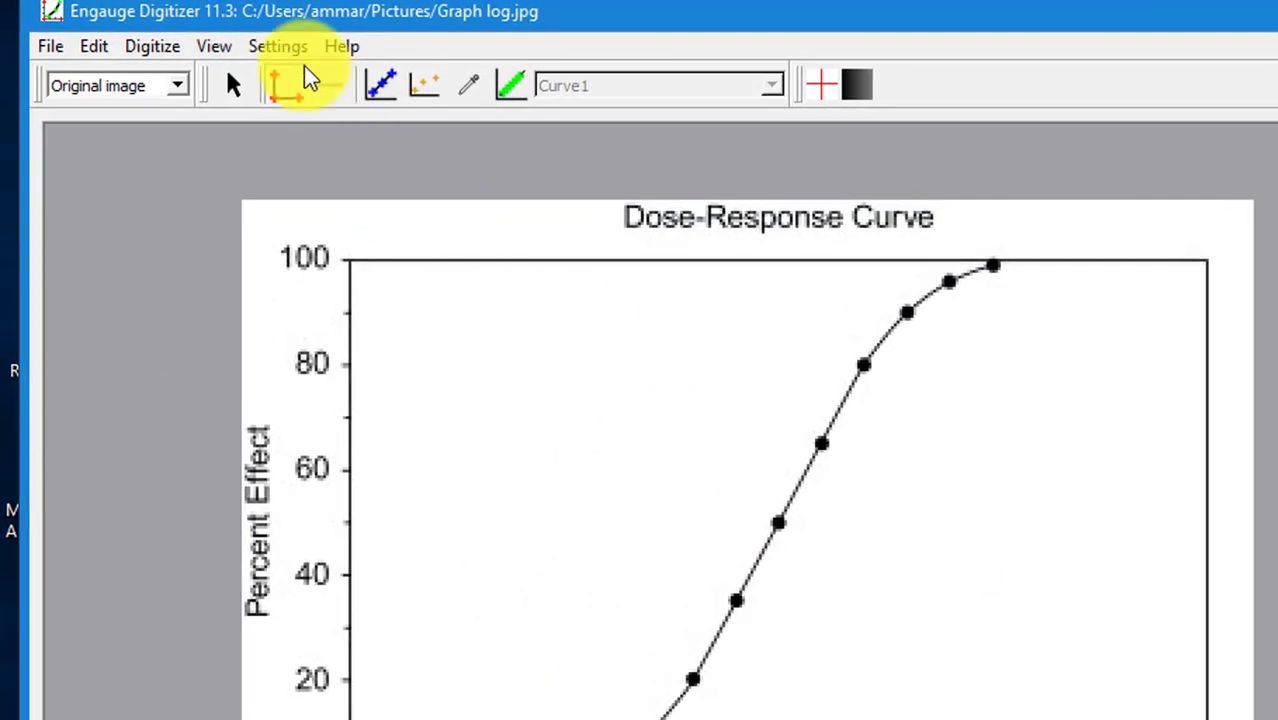
pyautogui.click(257, 43)
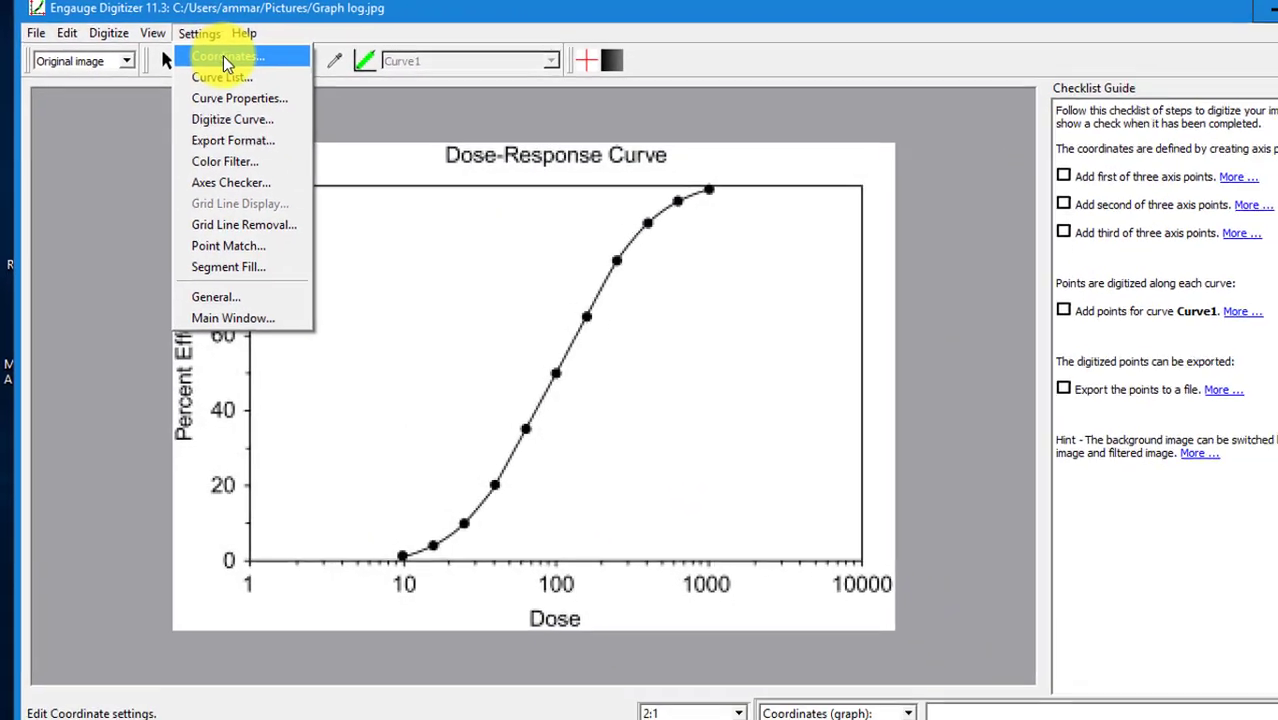
# Set the X coordinate scale to Log, discarding a stray axis point placed at the origin
pyautogui.click(223, 56)
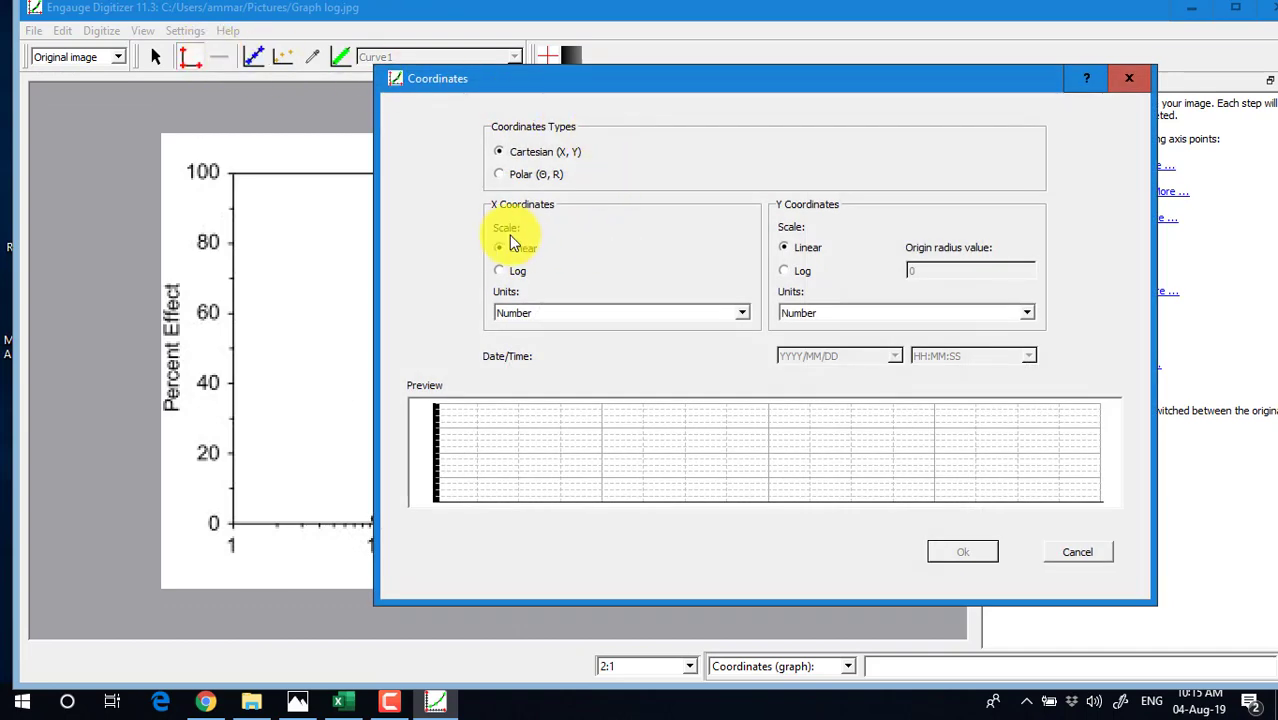
pyautogui.click(501, 272)
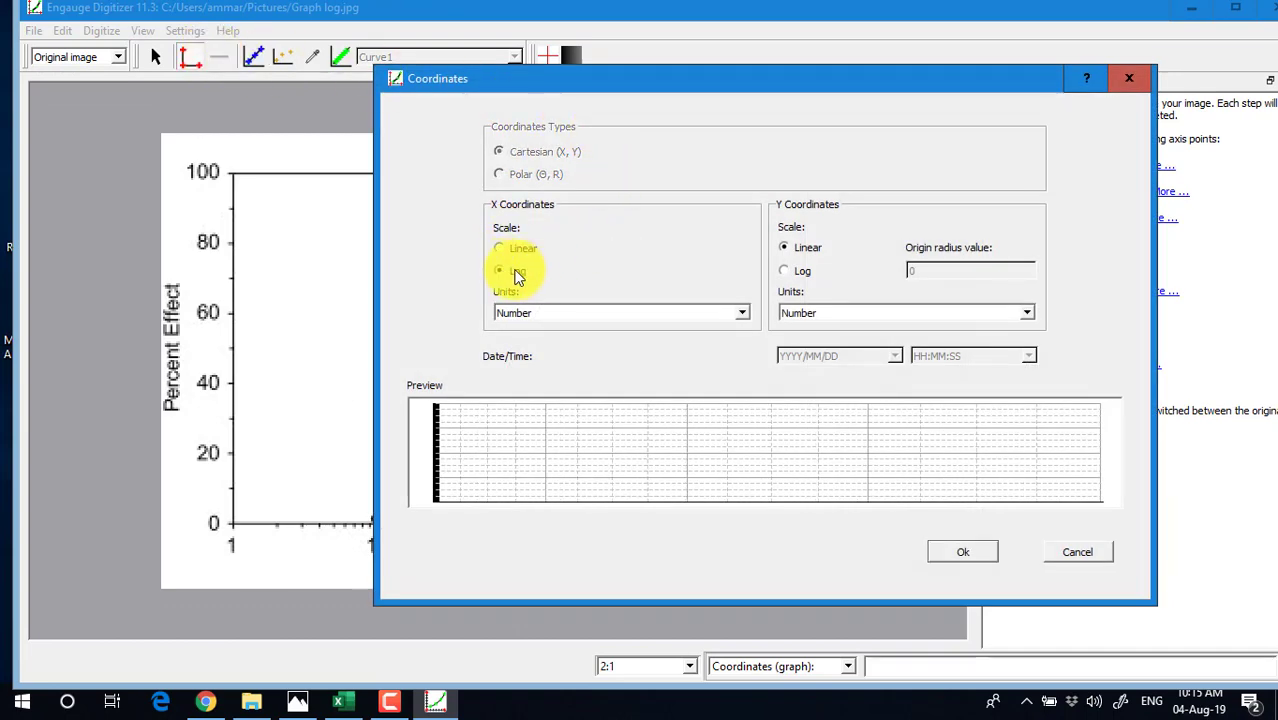
pyautogui.click(963, 553)
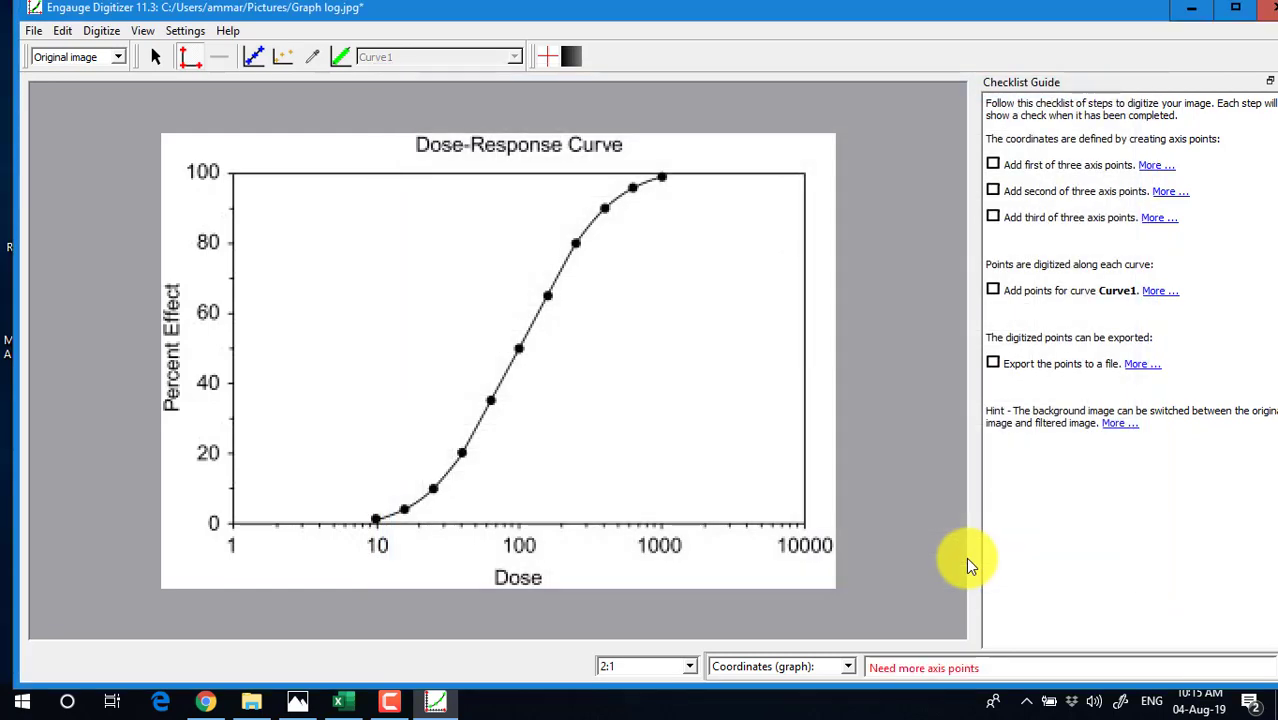
pyautogui.click(231, 522)
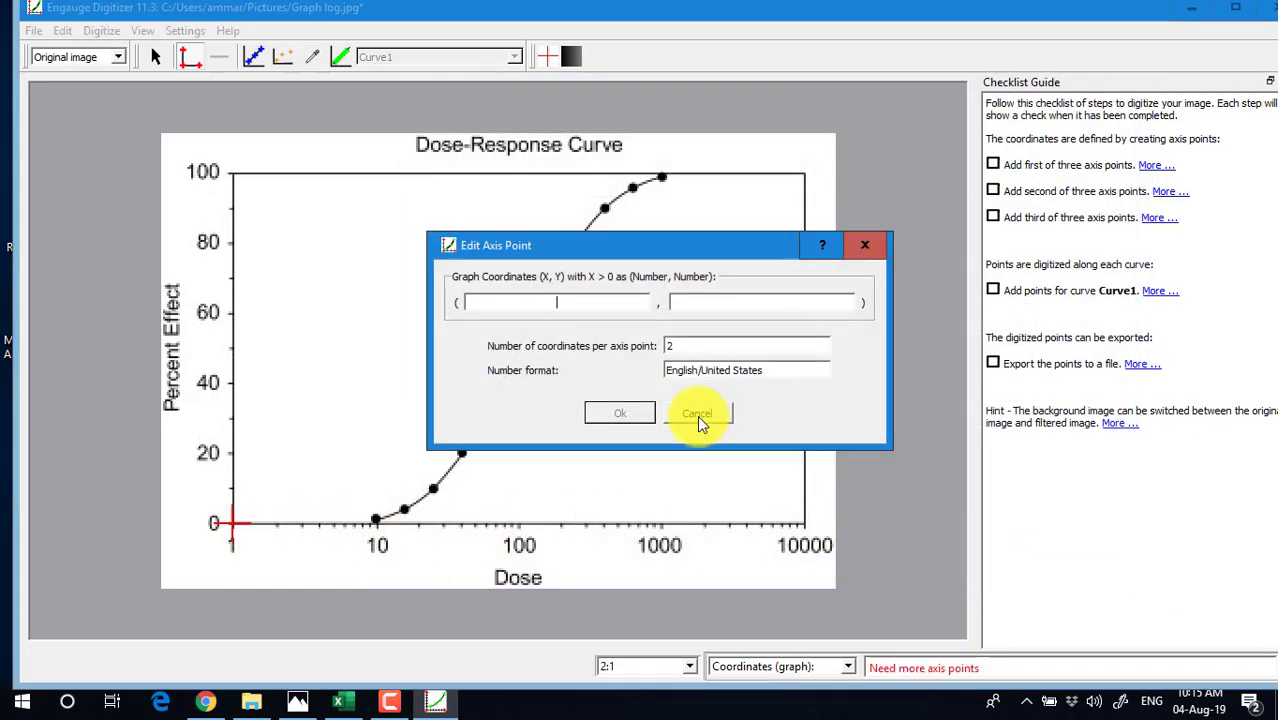
pyautogui.click(697, 415)
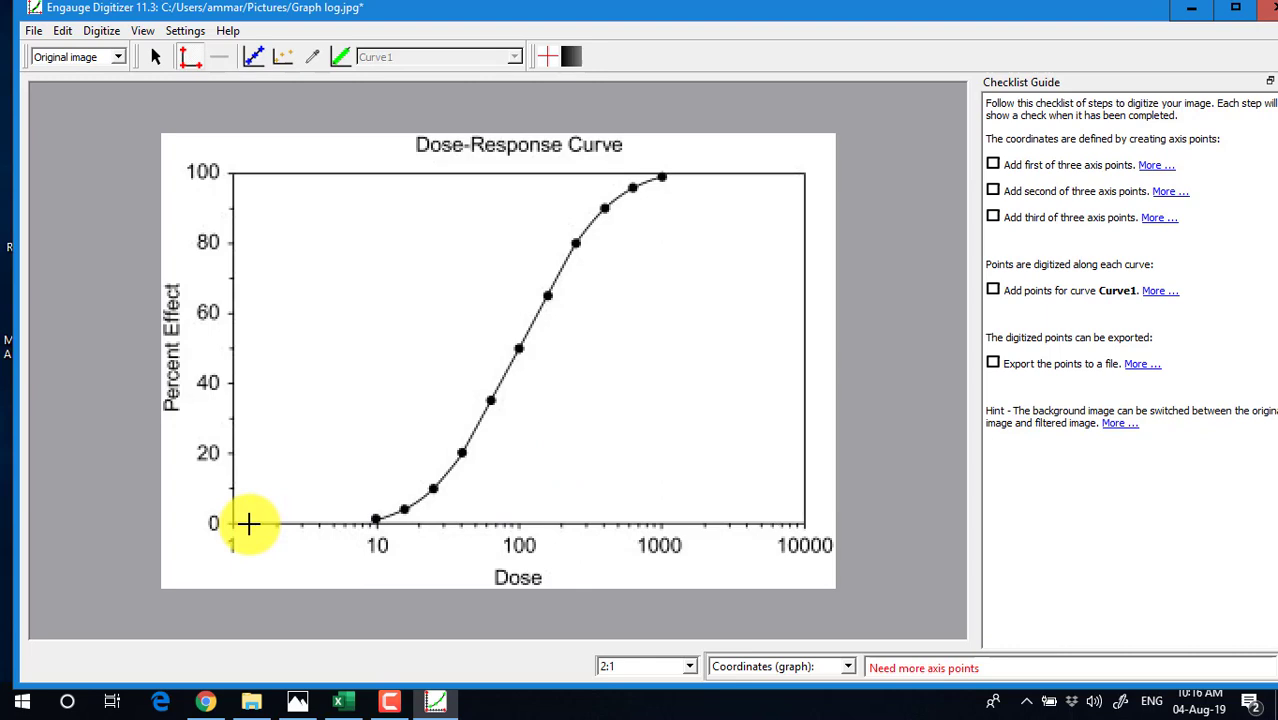
# Add the first Curve1 point on the curve's top near Dose 1000
pyautogui.click(253, 57)
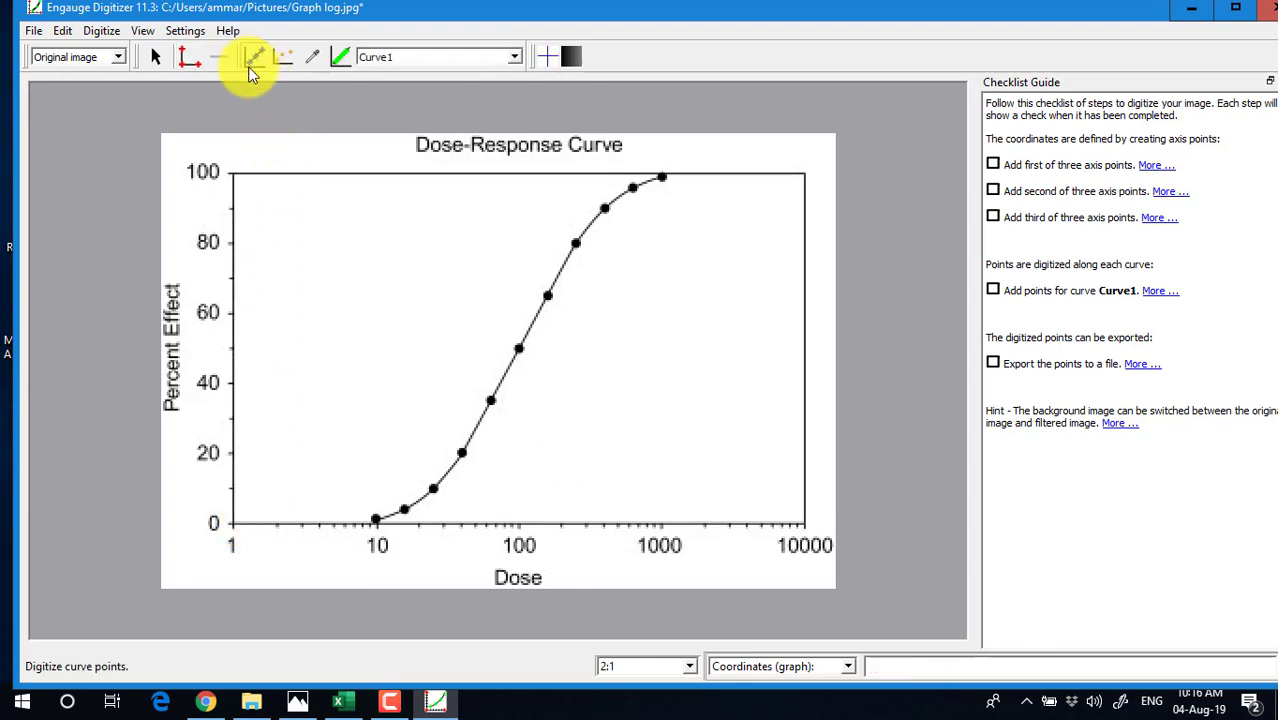
pyautogui.click(664, 180)
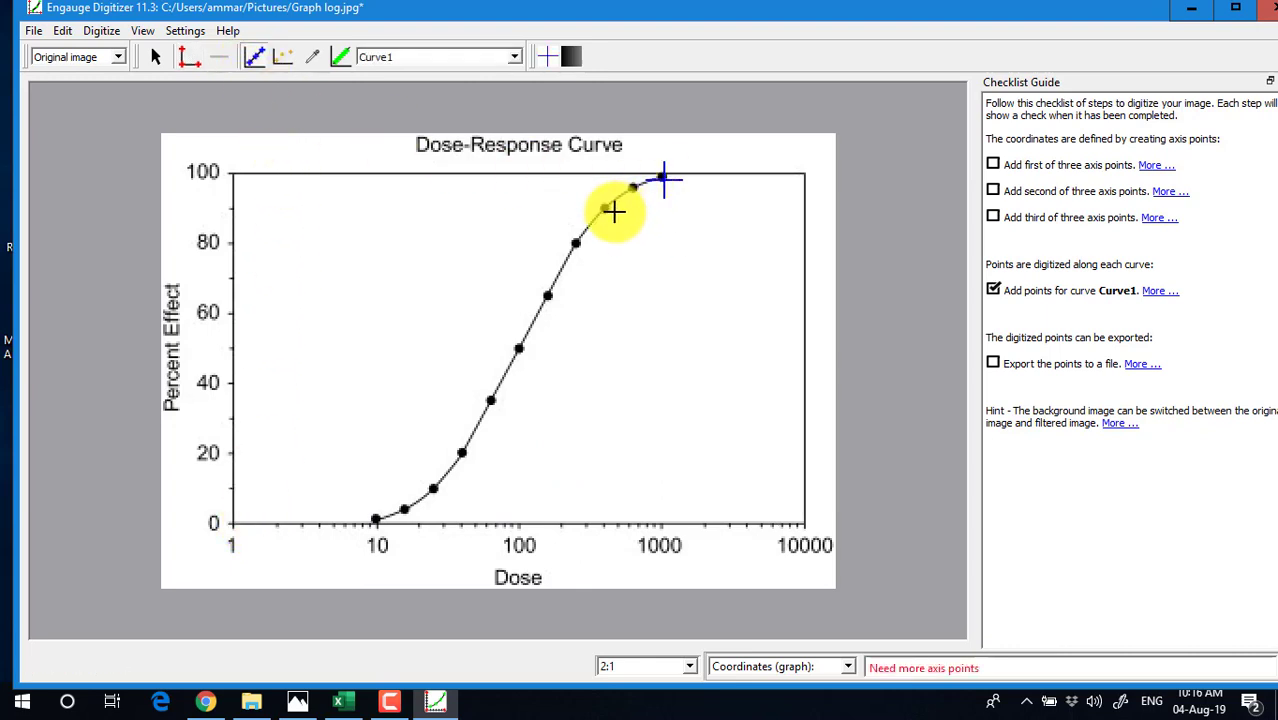
pyautogui.click(35, 31)
pyautogui.click(64, 218)
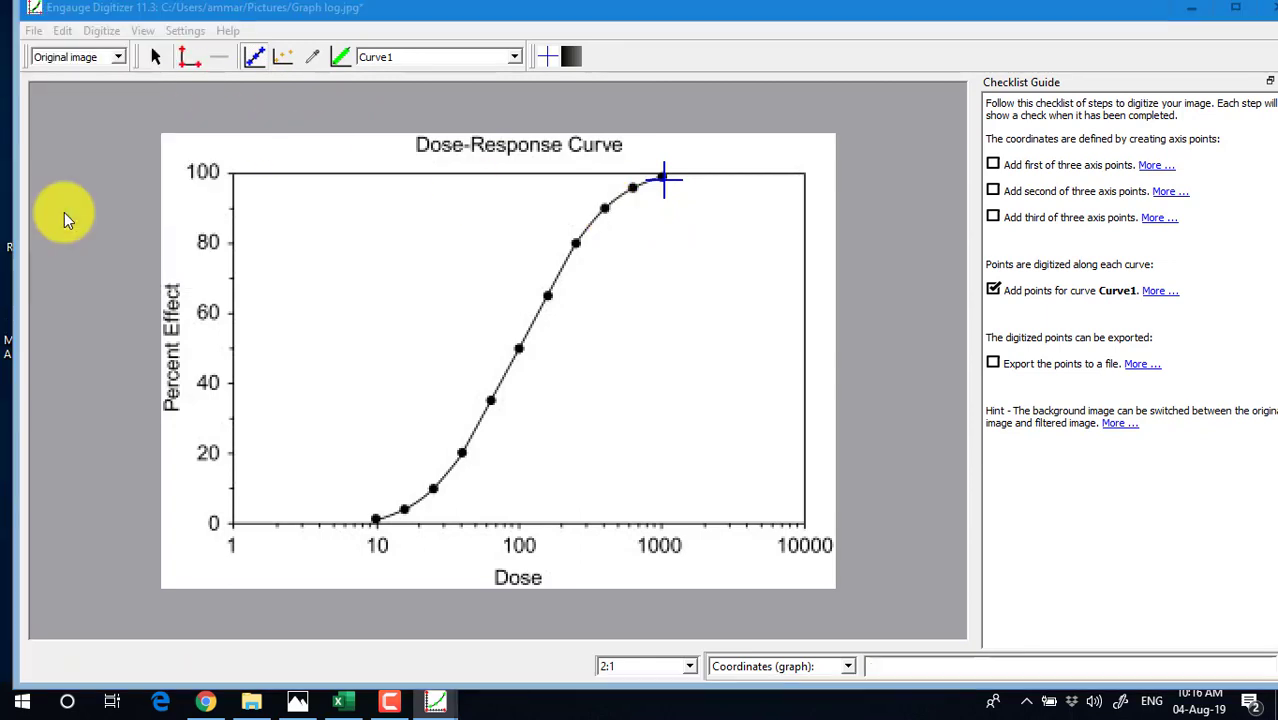